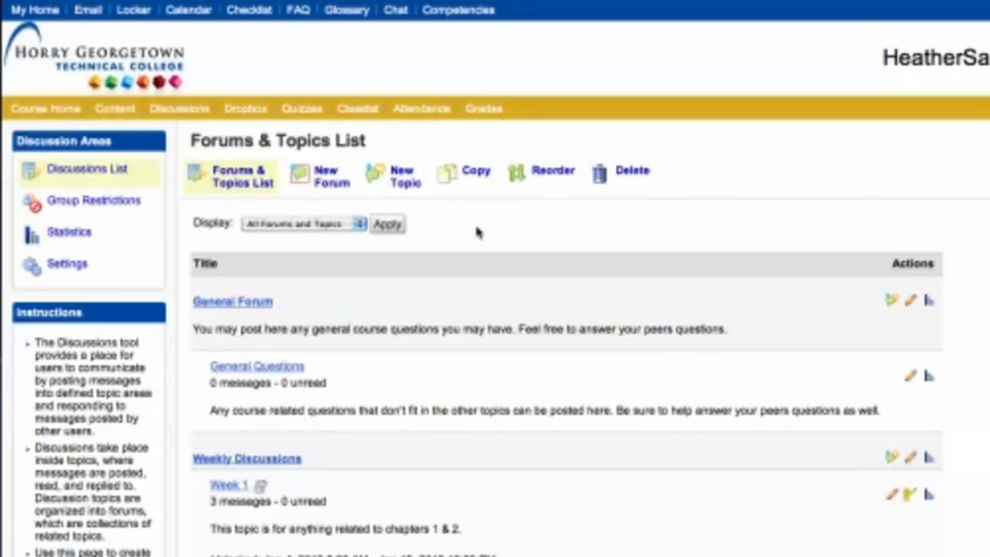
Step: Copy the Week 1 topic from the Weekly Discussions forum into the same forum under the new title "Week 3"
left_click(473, 173)
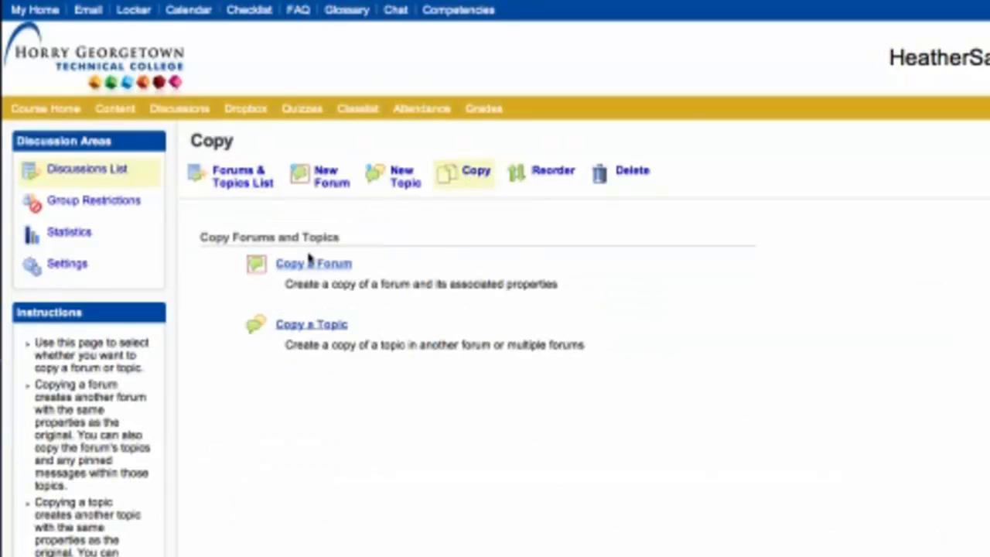
left_click(303, 328)
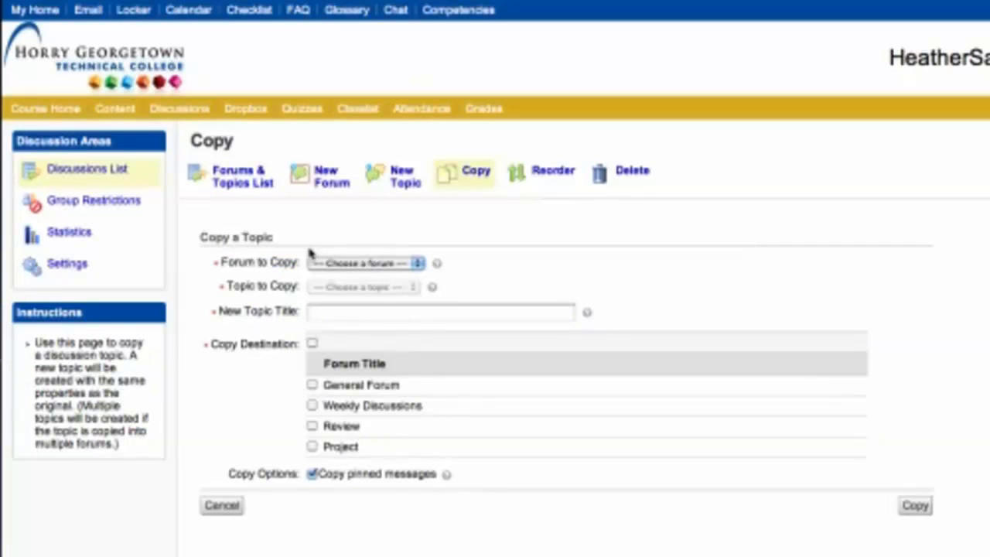
left_click(398, 264)
left_click(364, 288)
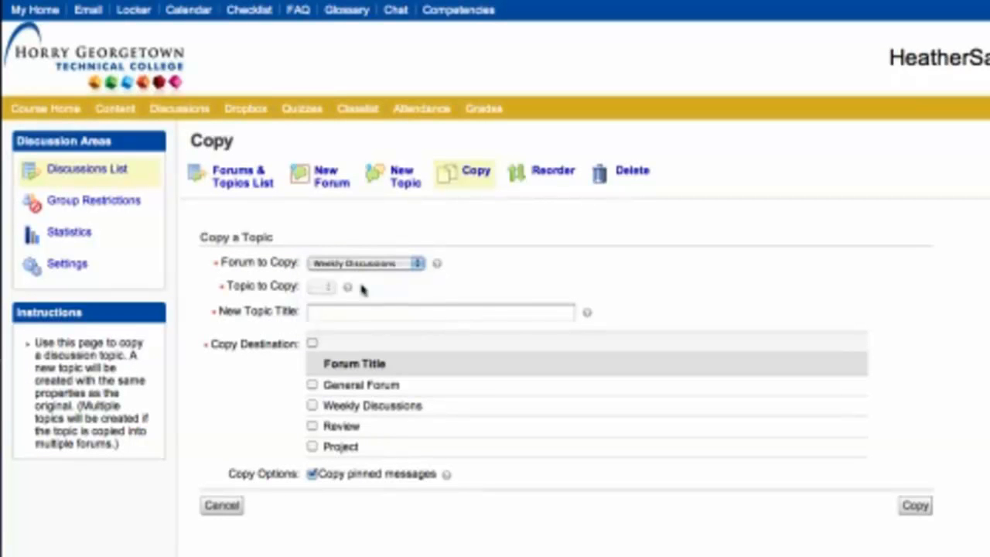
left_click(360, 287)
left_click(364, 301)
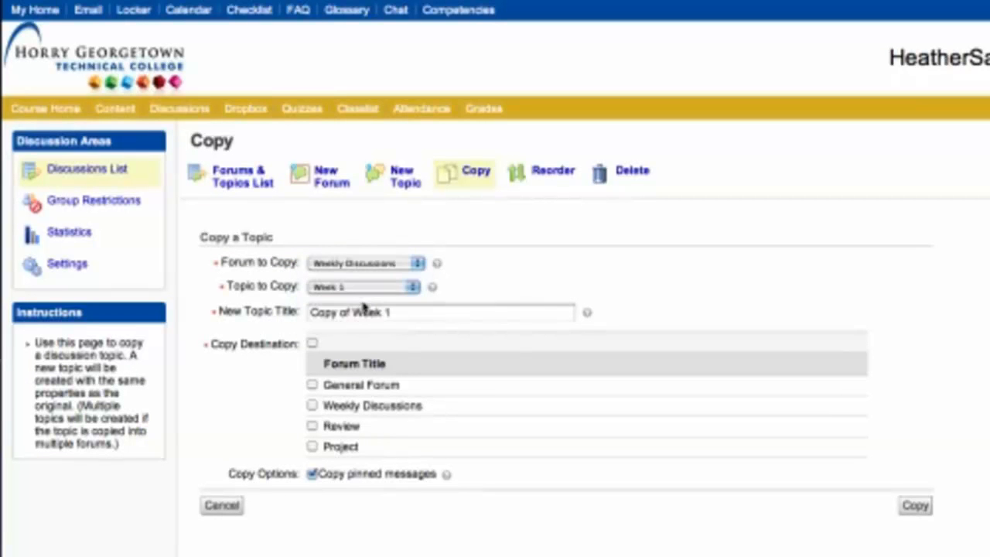
triple_click(390, 312)
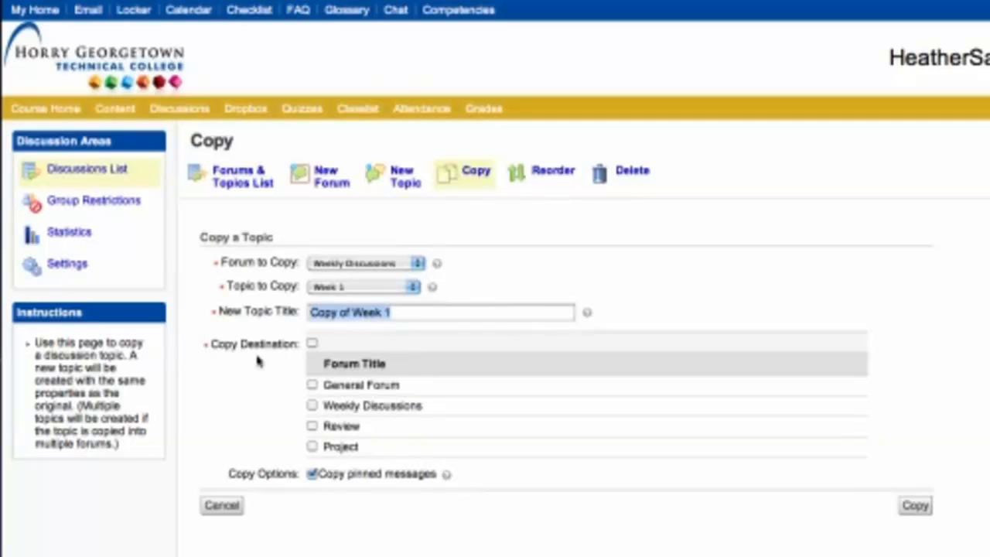
type("Week 3")
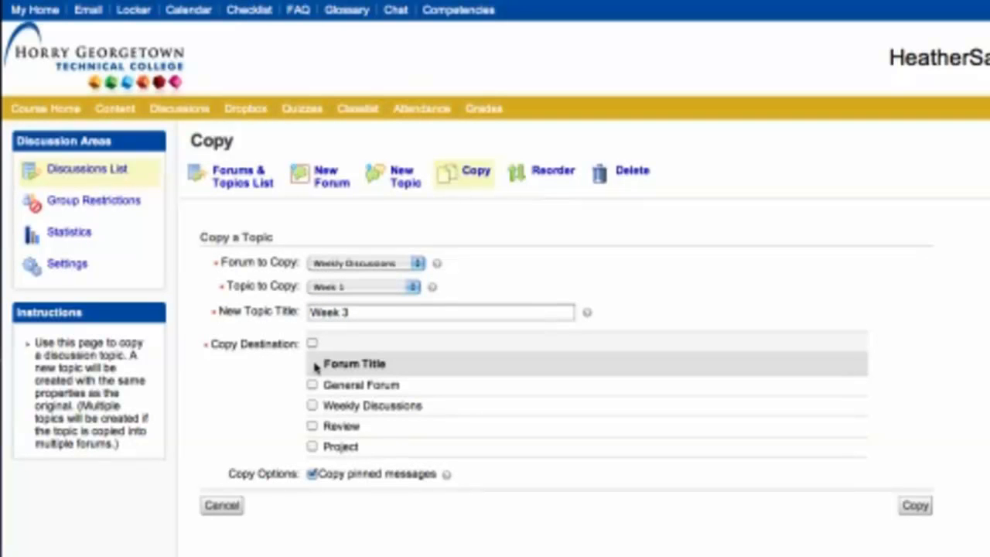
left_click(312, 405)
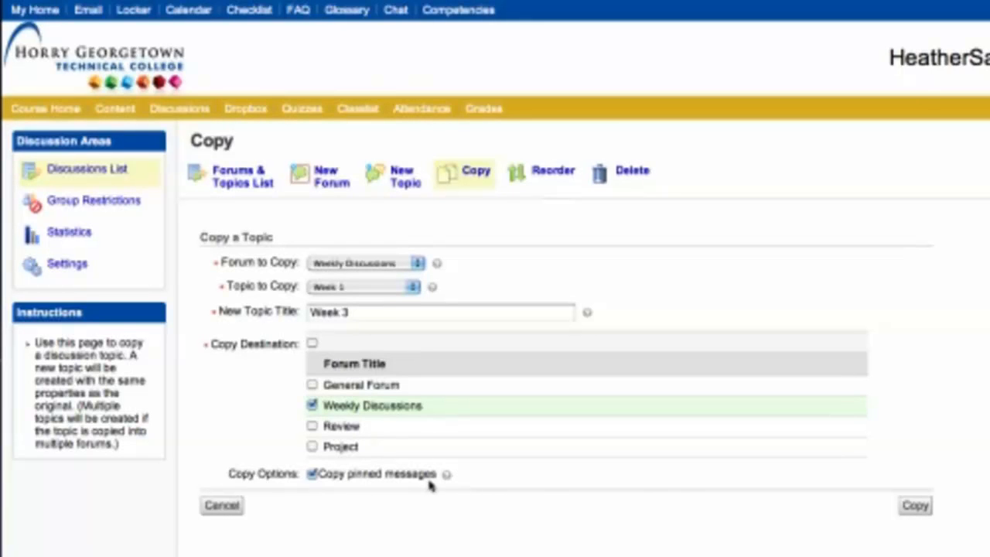
left_click(915, 505)
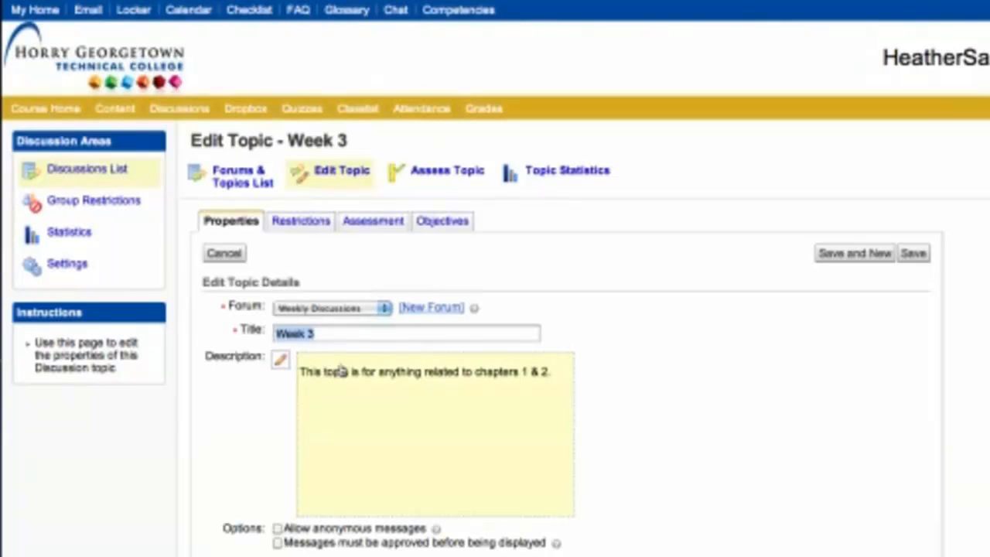
Step: Change the Week 3 topic's description to "This topic is for anything related to chapter 3" and save the topic
left_click(470, 427)
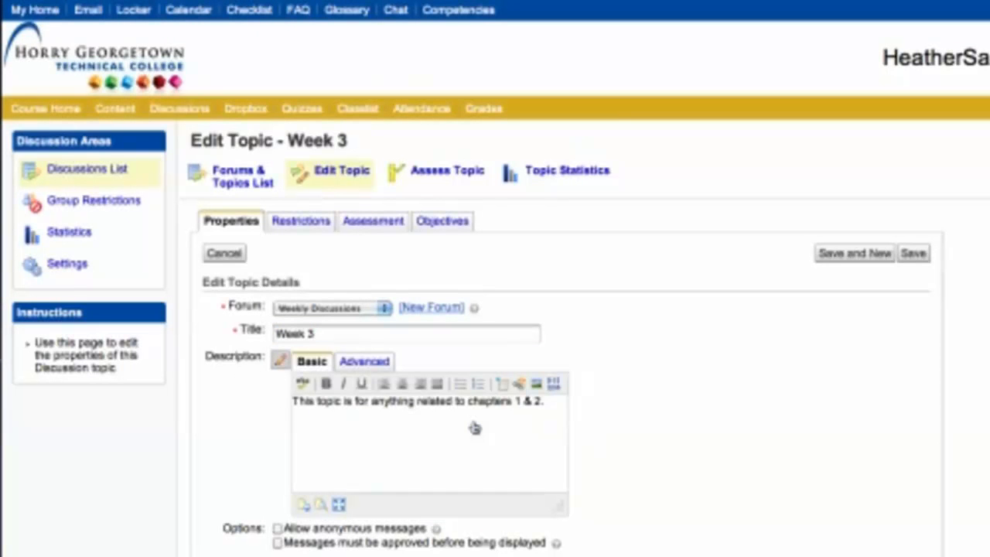
left_click_drag(541, 401, 511, 400)
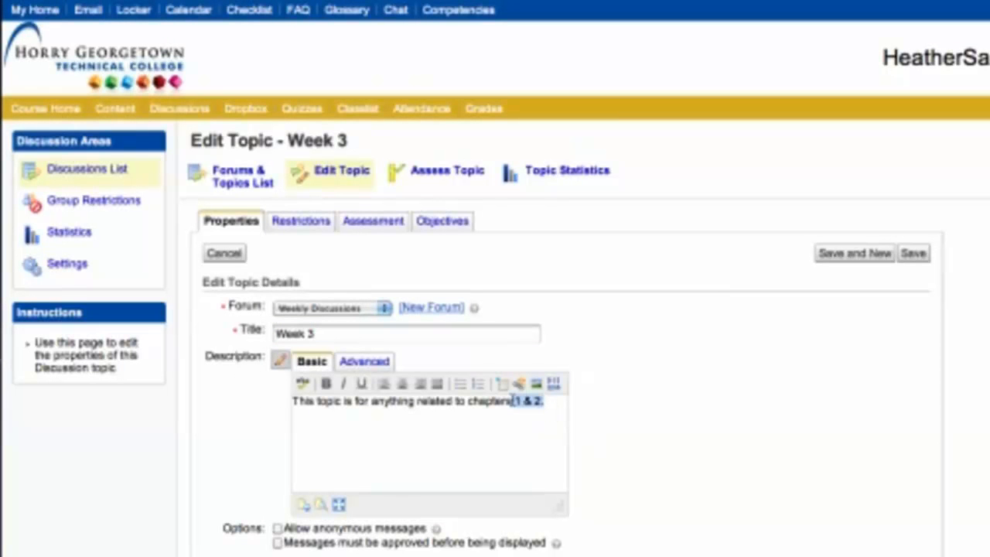
type("3")
left_click(517, 401)
key("BackSpace")
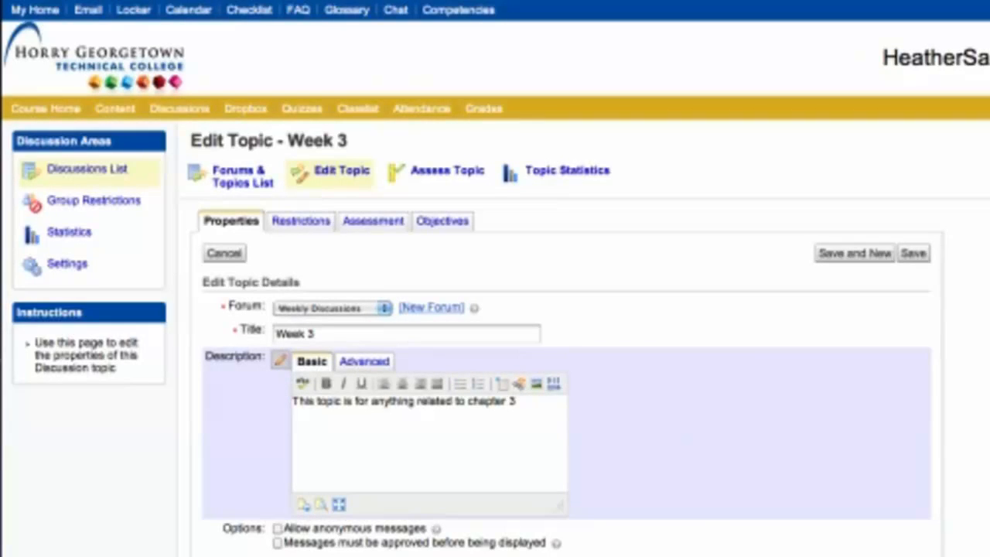
left_click(913, 254)
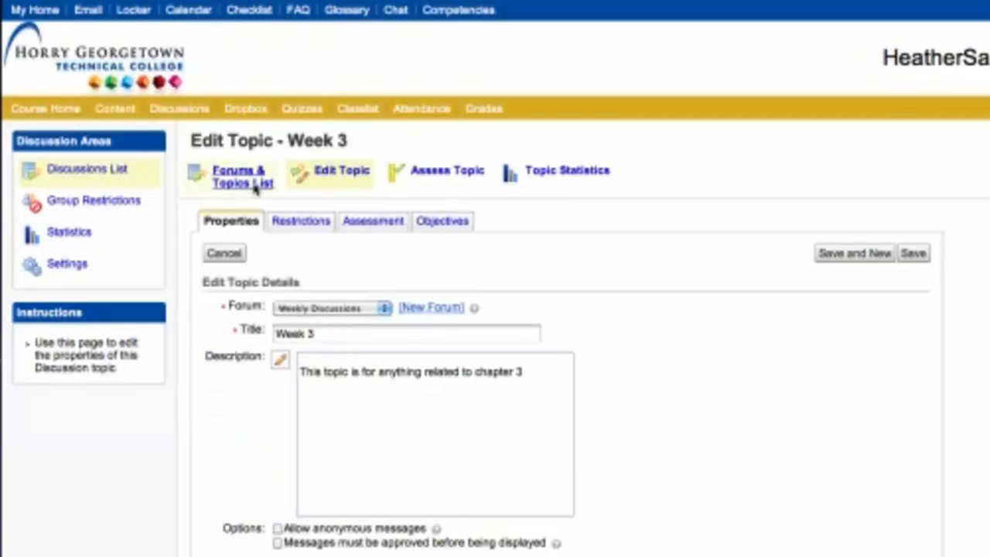
Step: Reorder the Weekly Discussions forum so that Group 1 Topic has sort order 1
left_click(253, 186)
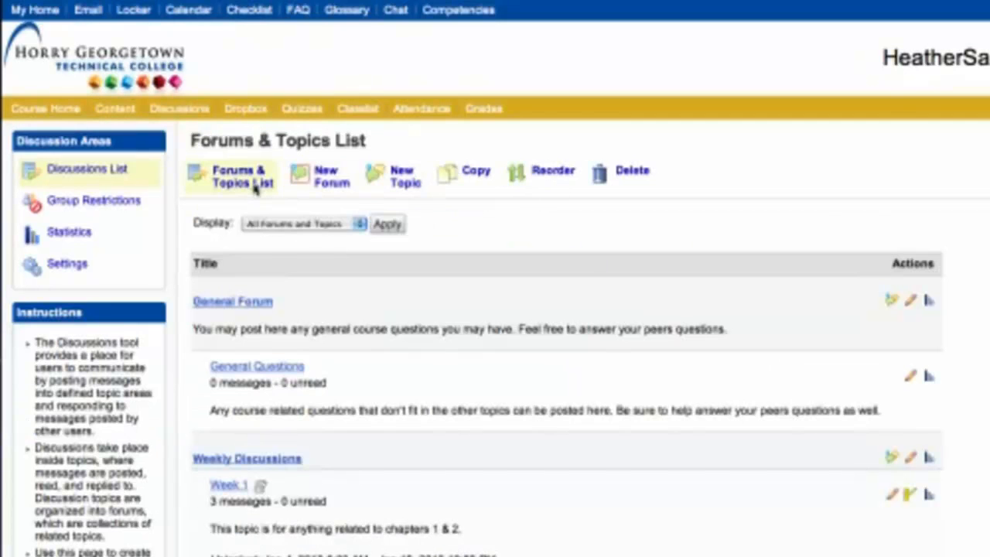
left_click(550, 173)
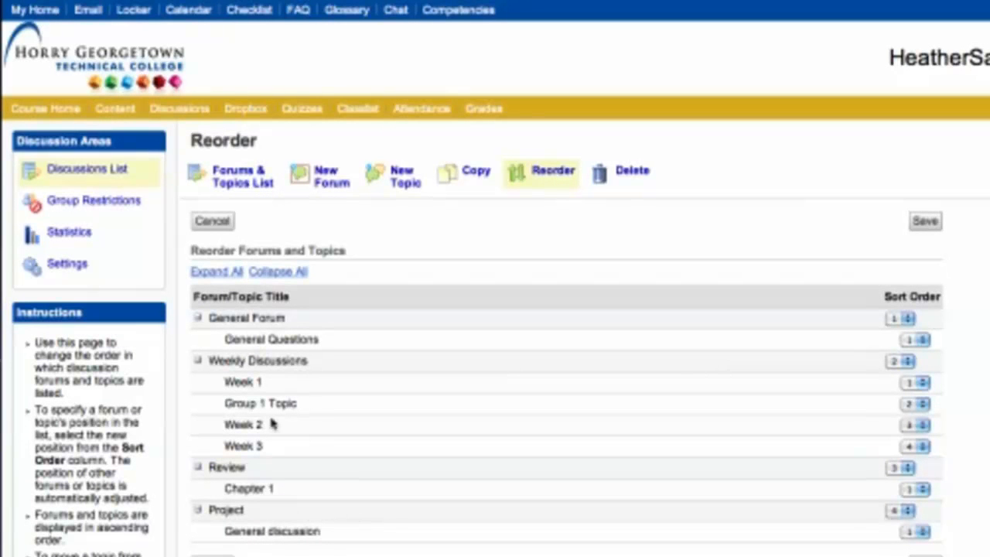
left_click(923, 406)
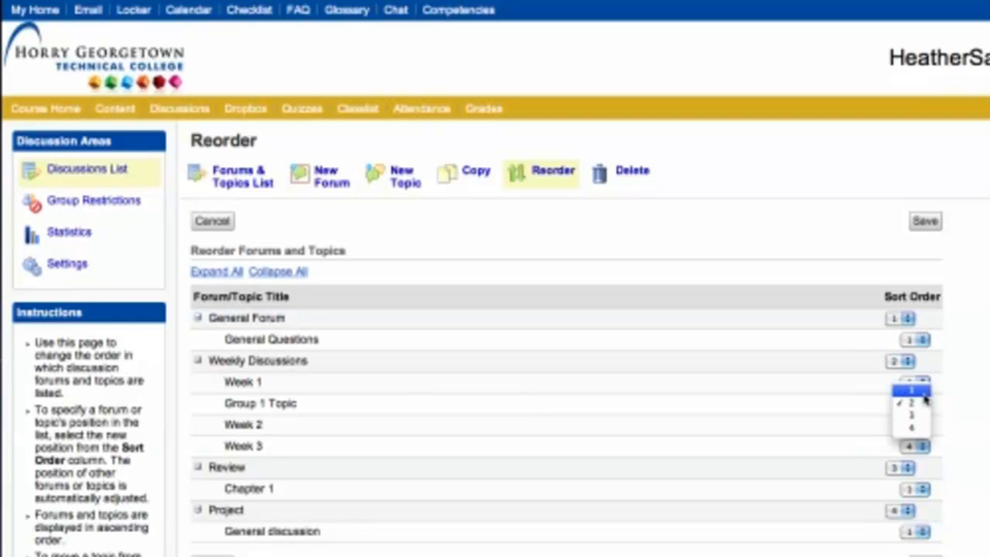
left_click(924, 393)
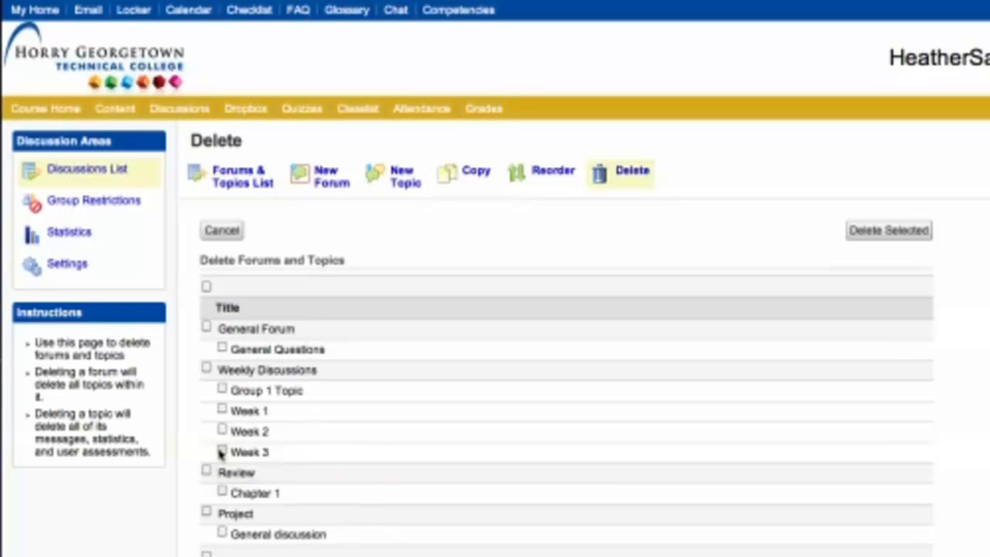
Step: Delete the Week 3 topic from the Weekly Discussions forum
left_click(221, 451)
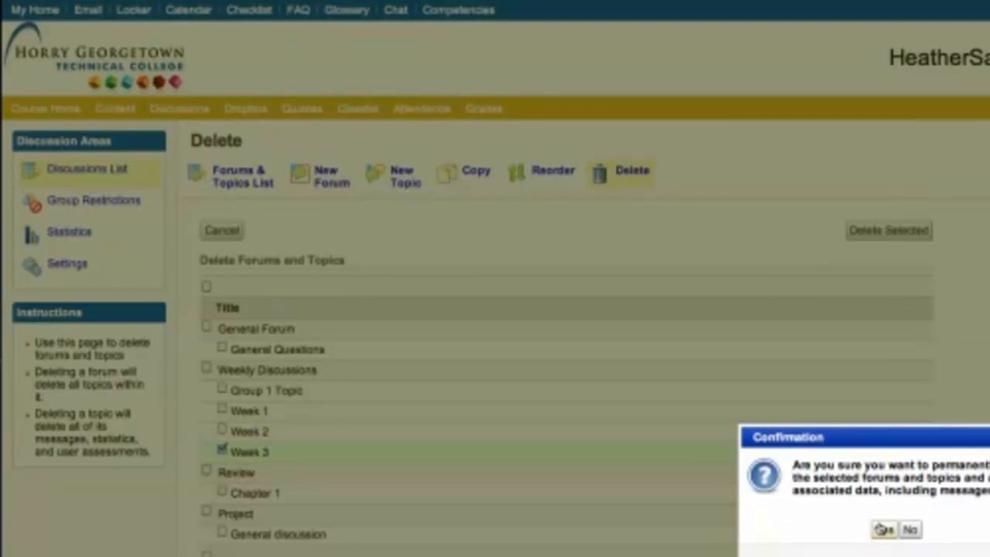
left_click(883, 530)
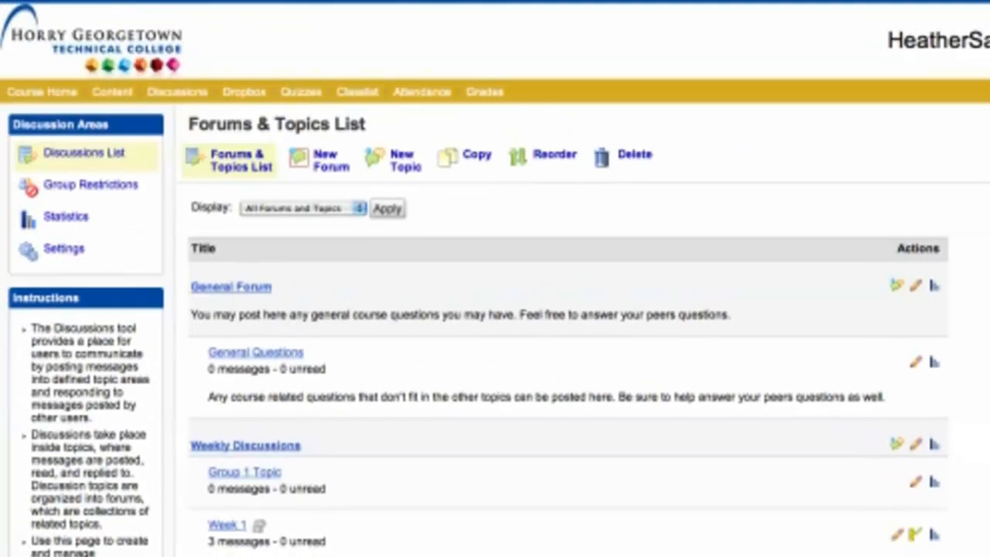
Step: Link the Week 1 topic's assessment to the Discussion 1 grade item, leaving per-message assessment off, and save
left_click(899, 536)
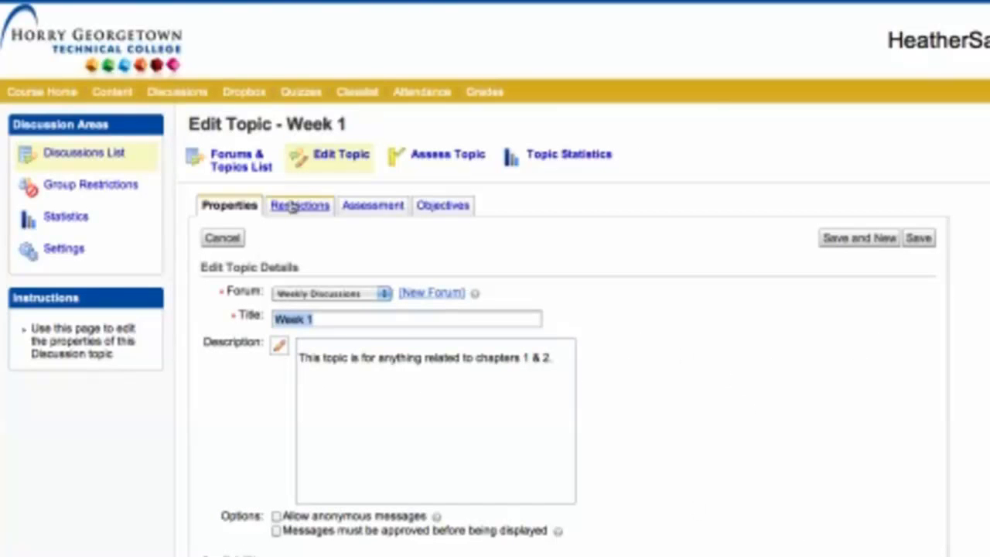
left_click(379, 211)
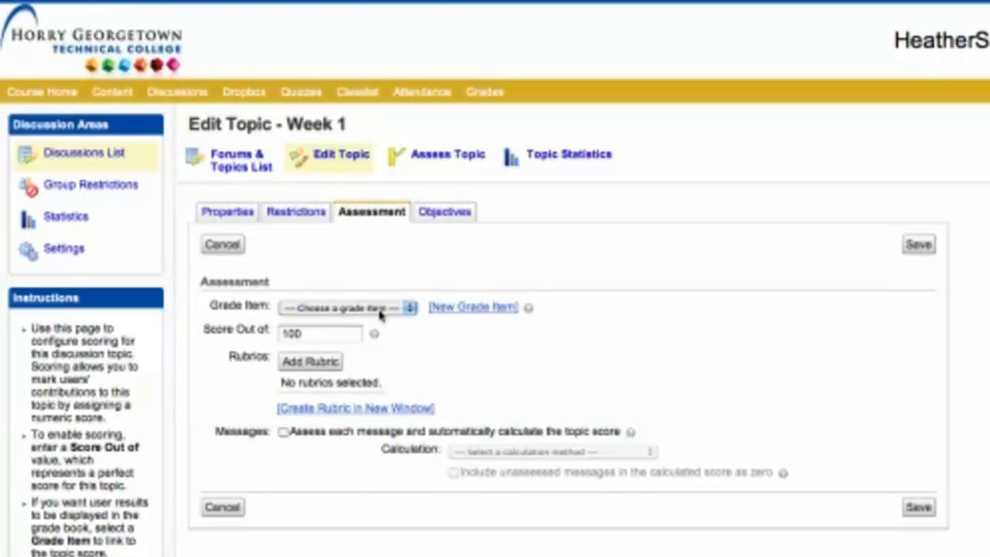
left_click(314, 309)
left_click(313, 309)
left_click(311, 308)
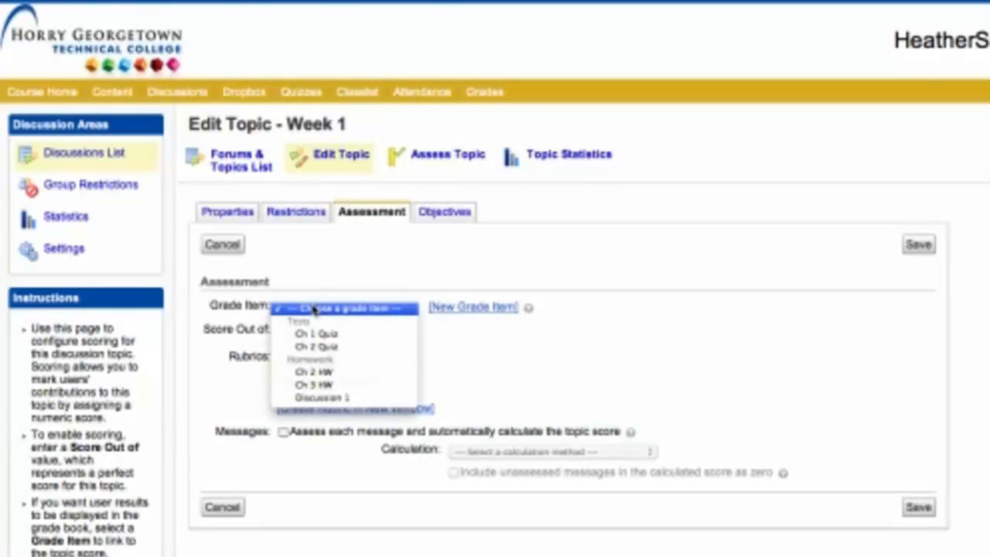
left_click(335, 398)
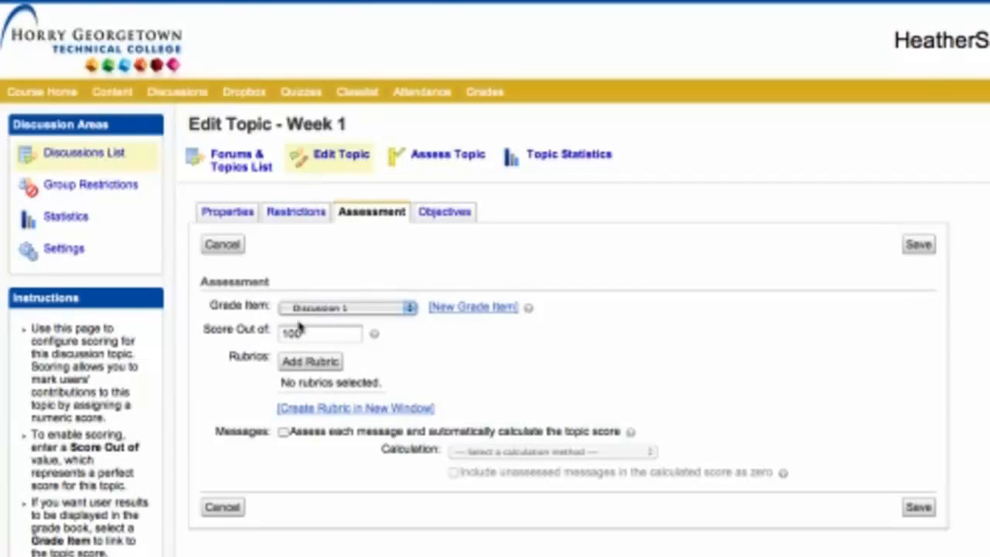
left_click_drag(302, 334, 277, 334)
left_click(260, 344)
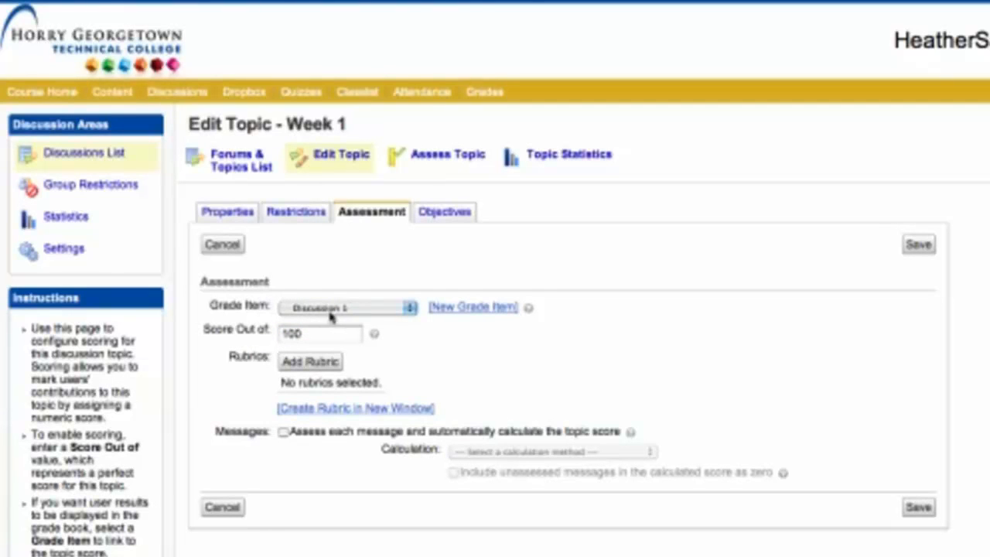
left_click(284, 433)
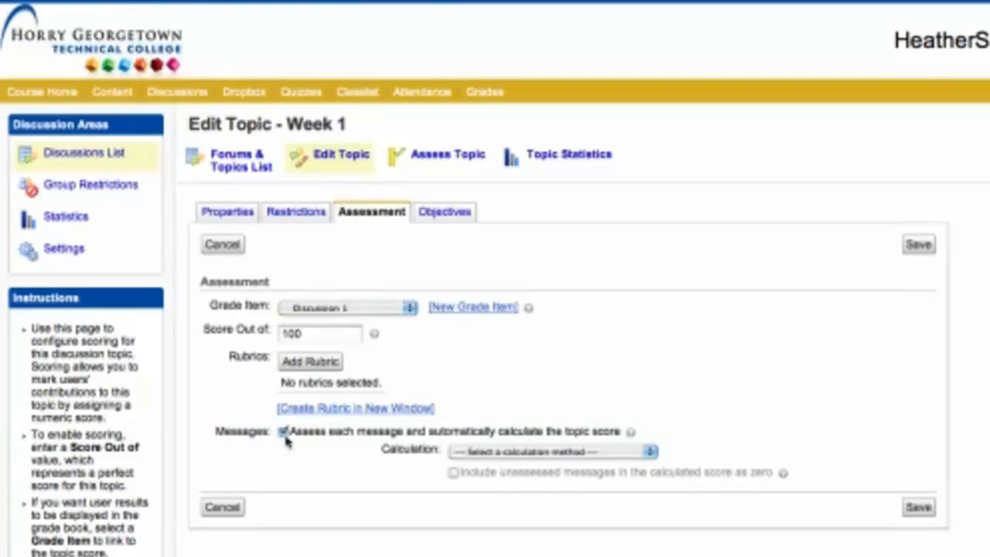
left_click(284, 433)
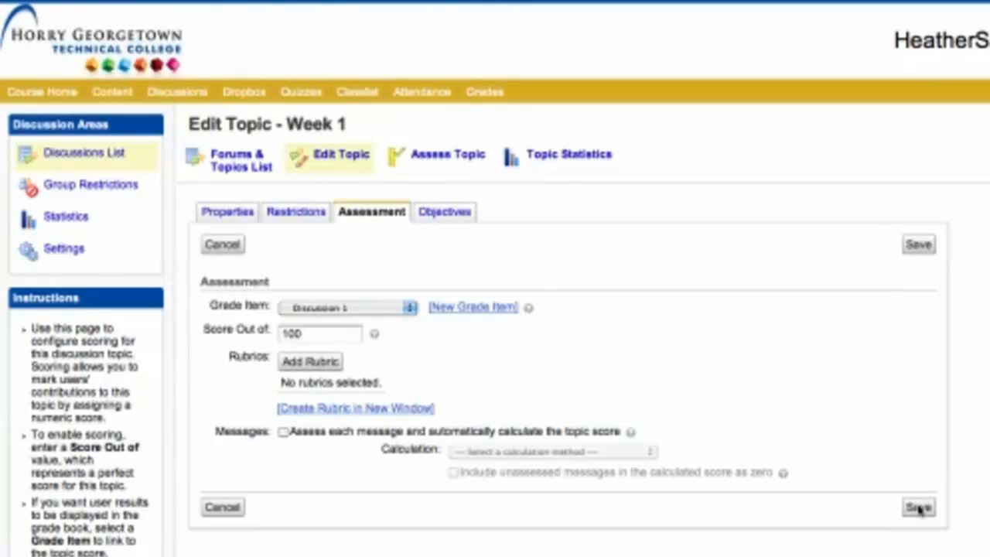
Step: Open the Week 1 topic from the forums and topics list and start composing a new message
left_click(240, 165)
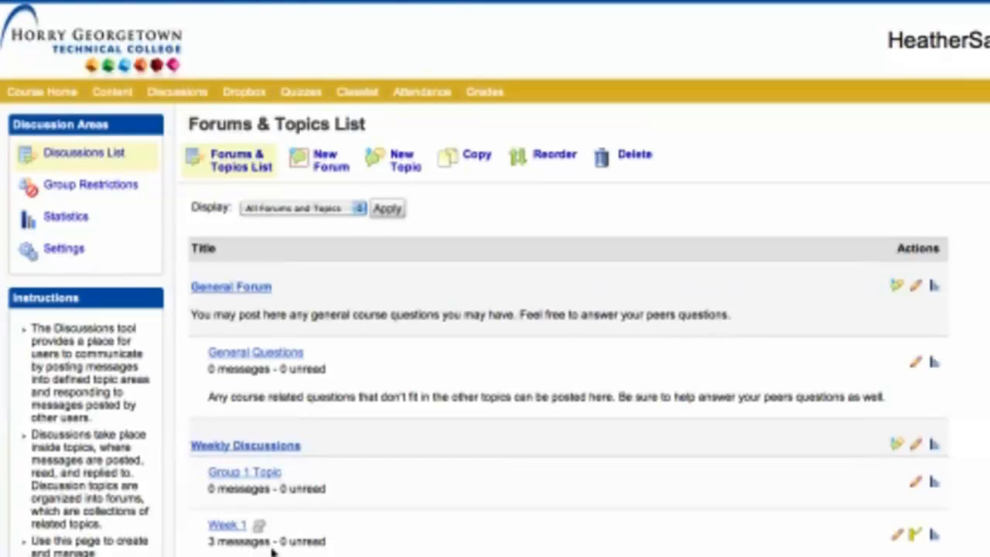
left_click(226, 525)
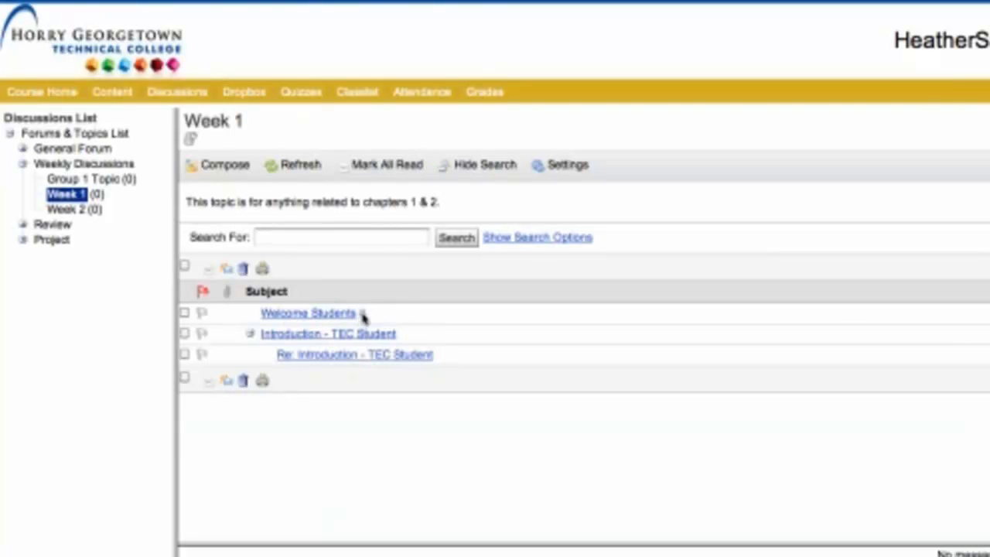
mouse_move(363, 317)
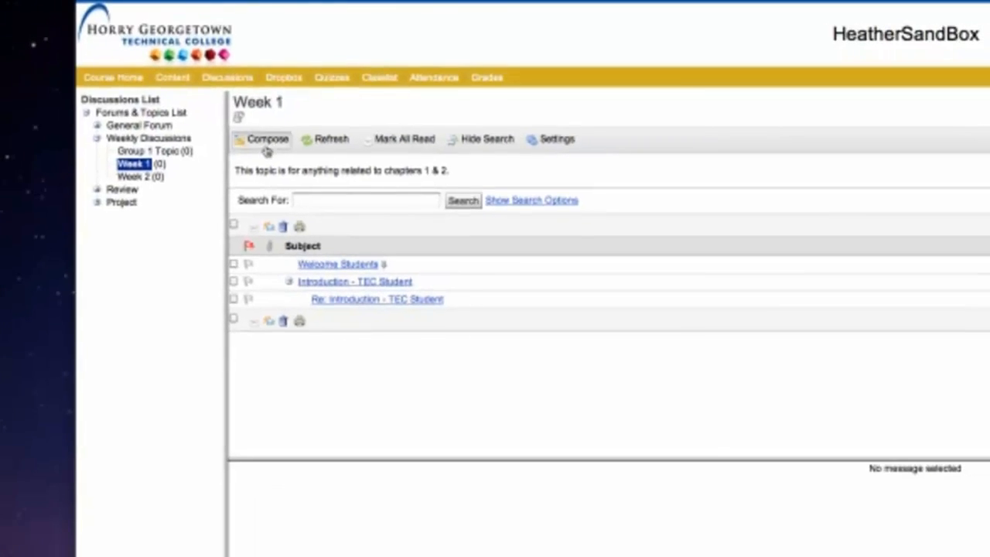
left_click(234, 159)
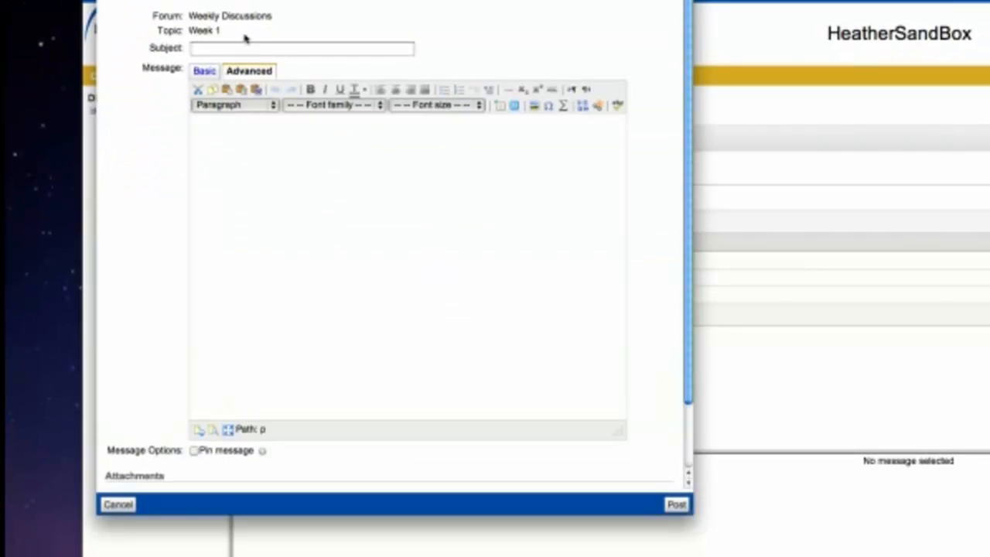
left_click(246, 48)
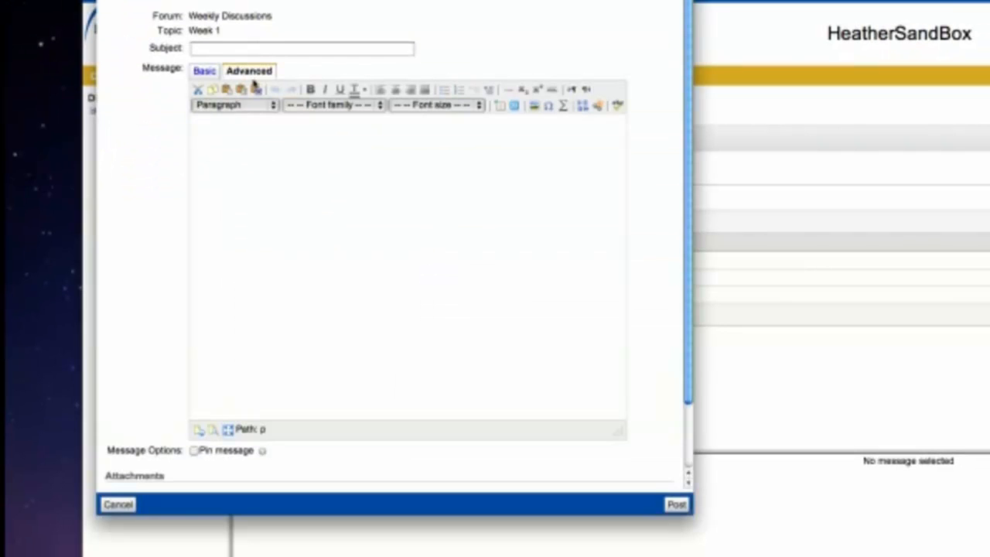
Step: Enable the Pin message option for the new message and read its help information
left_click(194, 453)
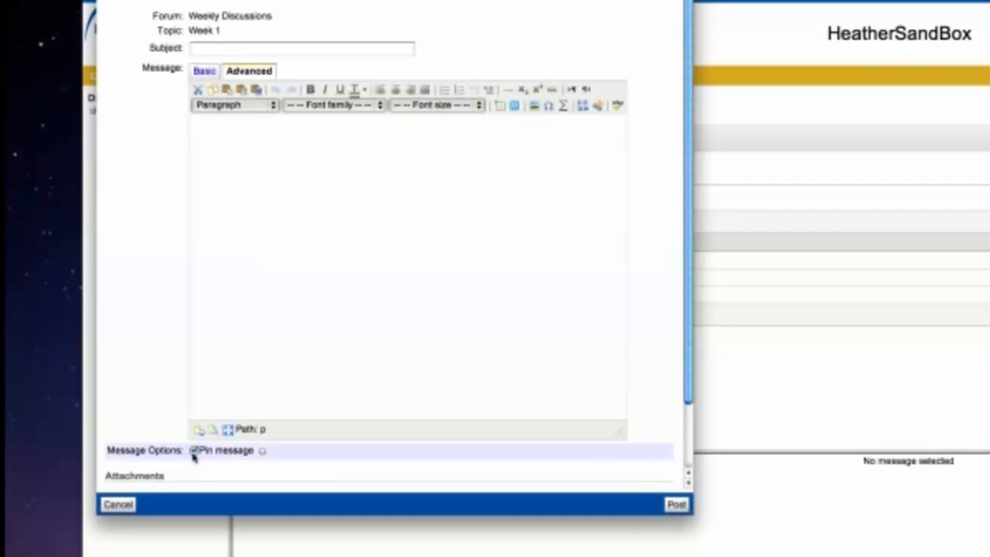
left_click(262, 455)
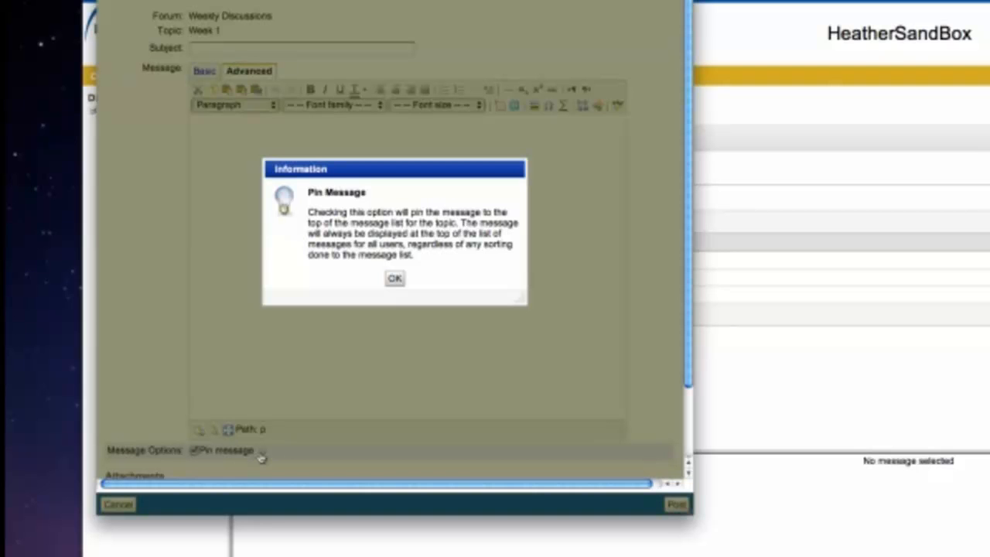
left_click(396, 280)
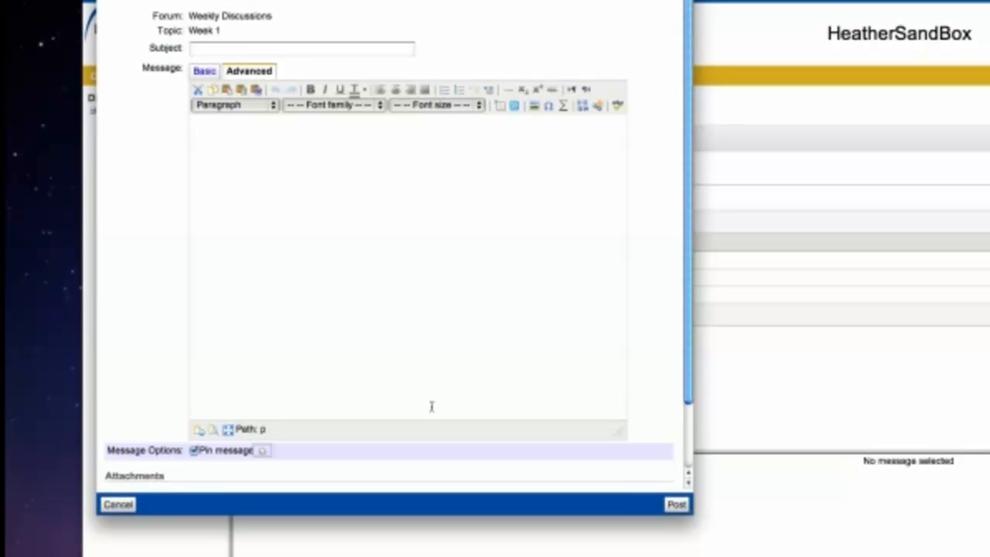
Step: Try to post the pinned message with its subject and body left blank
left_click_drag(690, 372, 696, 447)
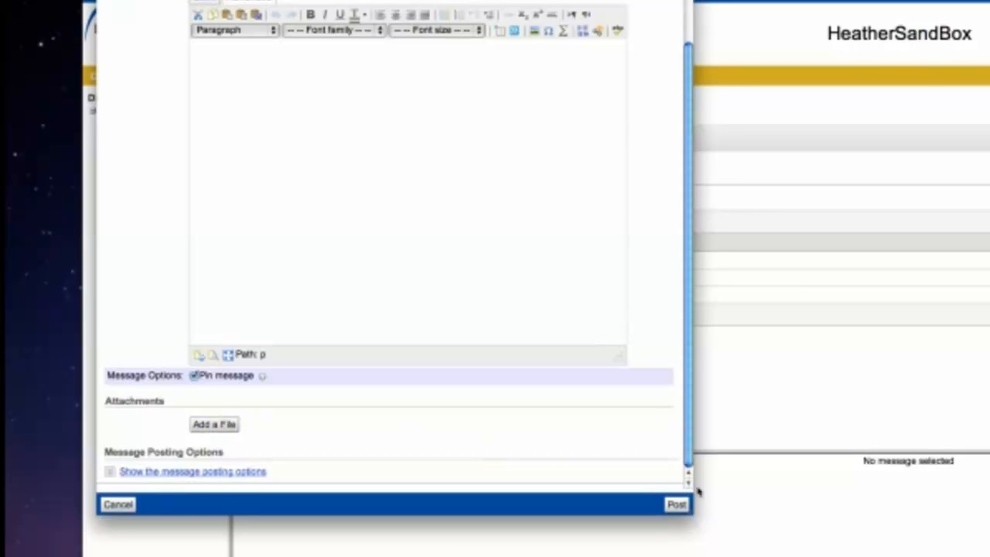
left_click(676, 504)
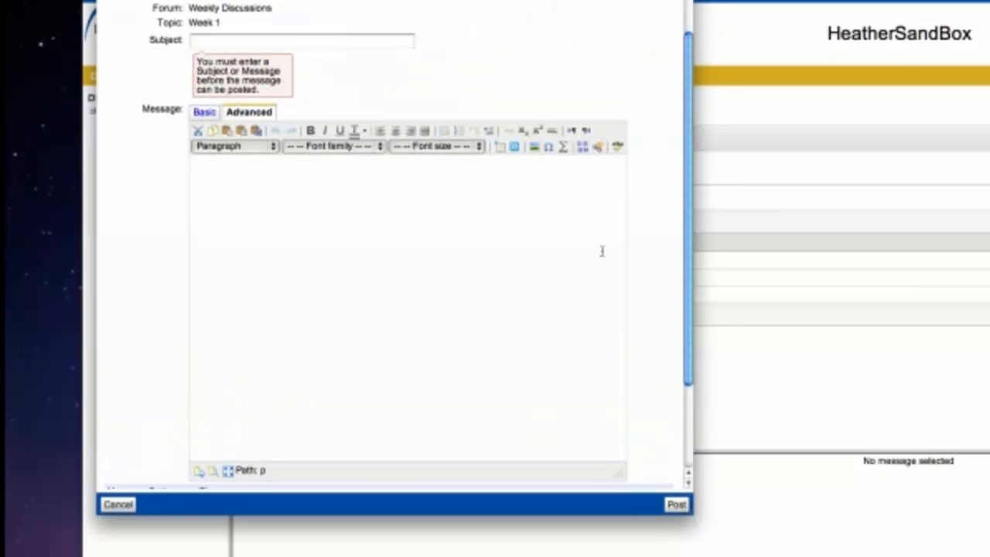
Step: Cancel the blank new message and open the student's Introduction message in the Week 1 topic
left_click(116, 505)
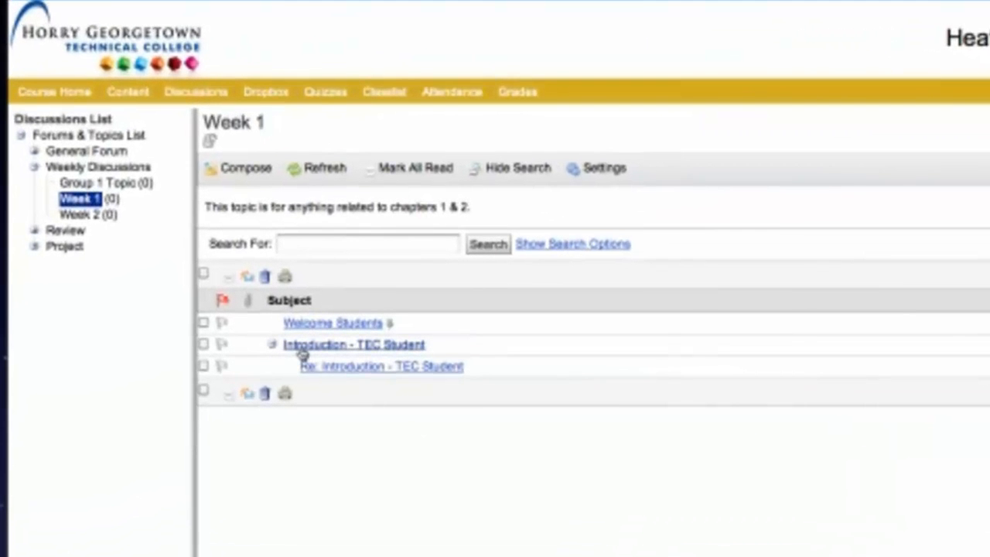
left_click(303, 348)
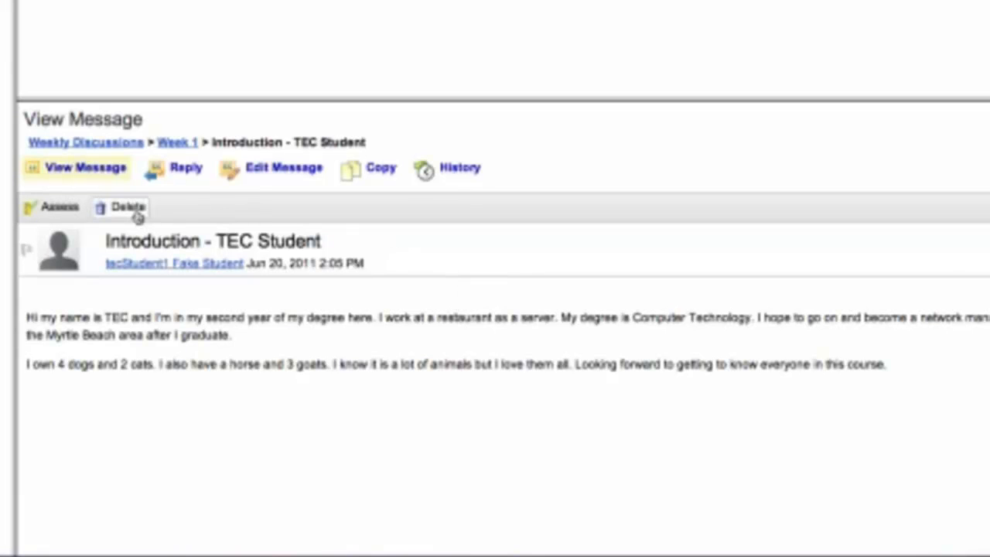
Step: Open the student's Introduction message for editing, look over its Pin message option, and leave without saving
left_click(272, 171)
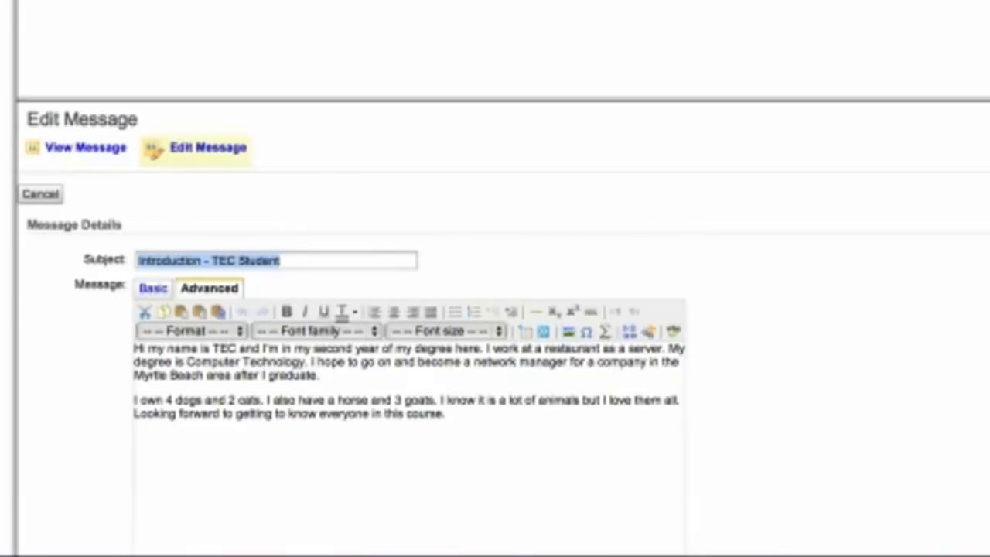
scroll(495, 324, "down", 5)
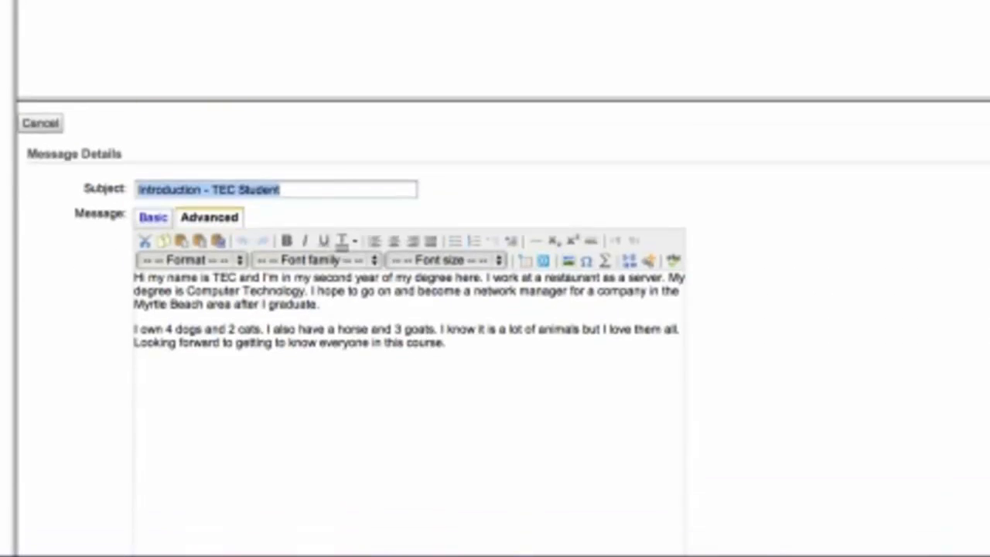
scroll(495, 325, "down", 1)
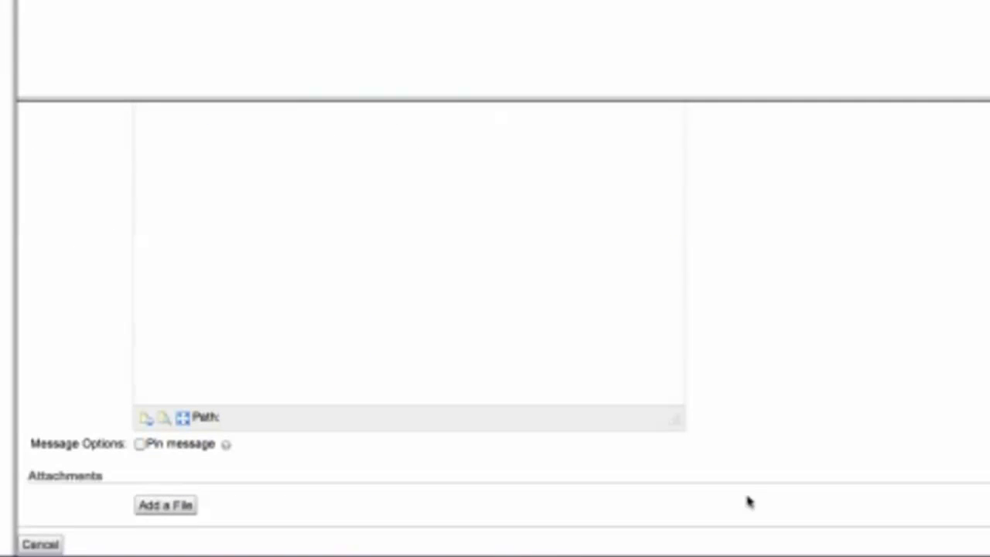
left_click(140, 445)
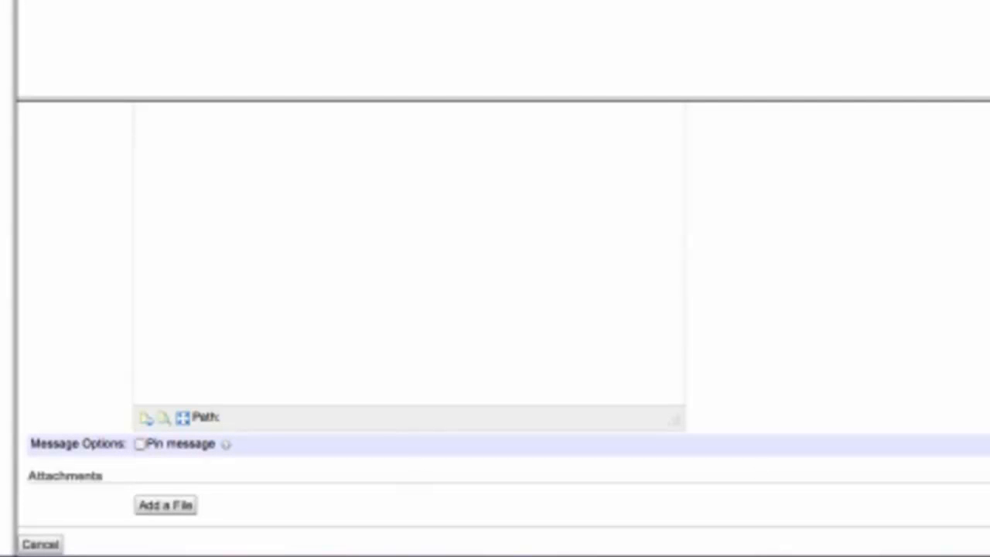
left_click(40, 545)
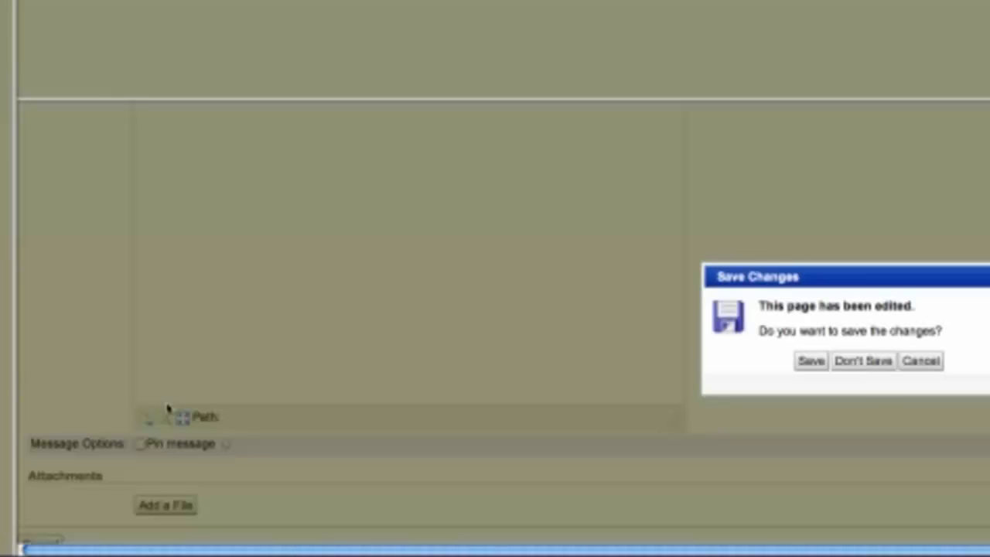
left_click(880, 363)
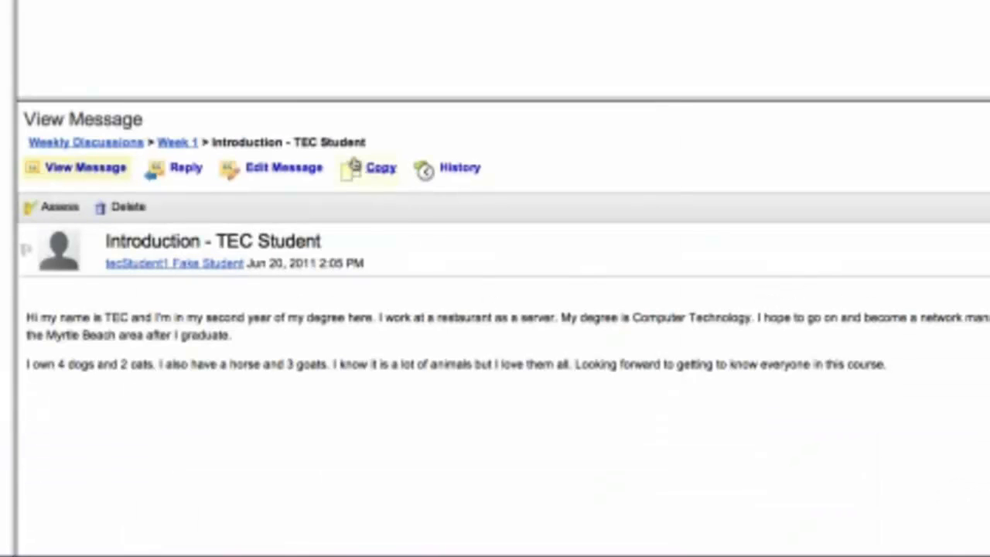
Step: View the Introduction message's change history and its topic assessment form, closing the form without entering a score
left_click(460, 170)
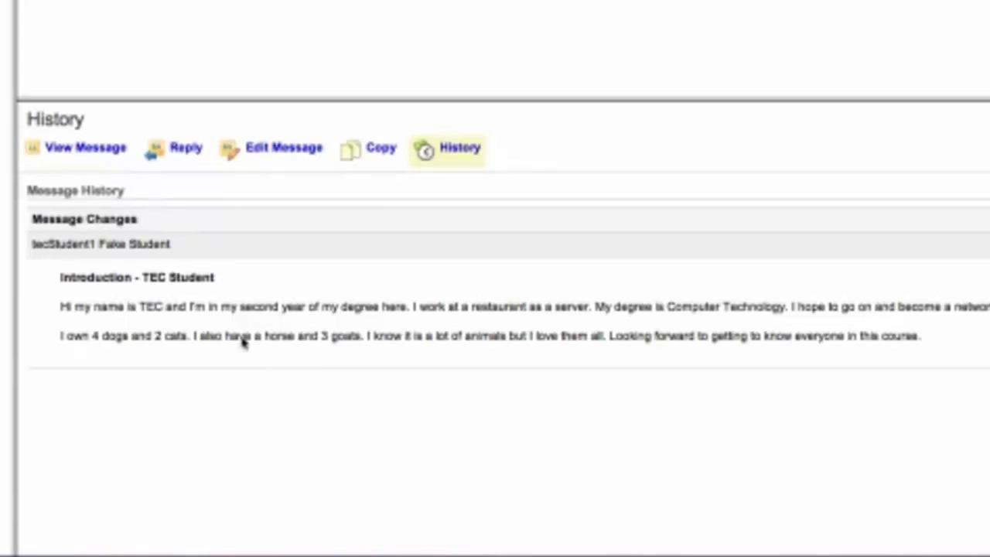
left_click(85, 148)
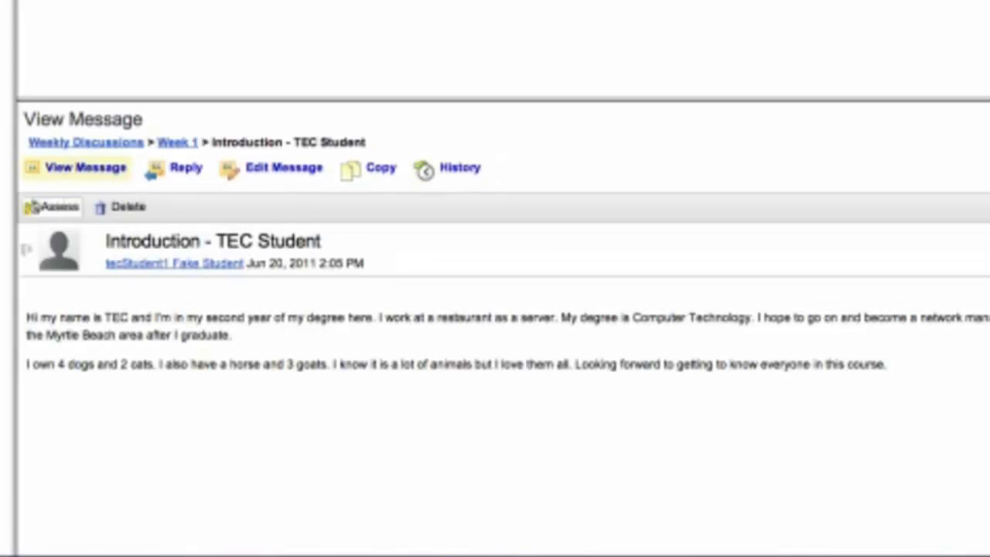
left_click(58, 209)
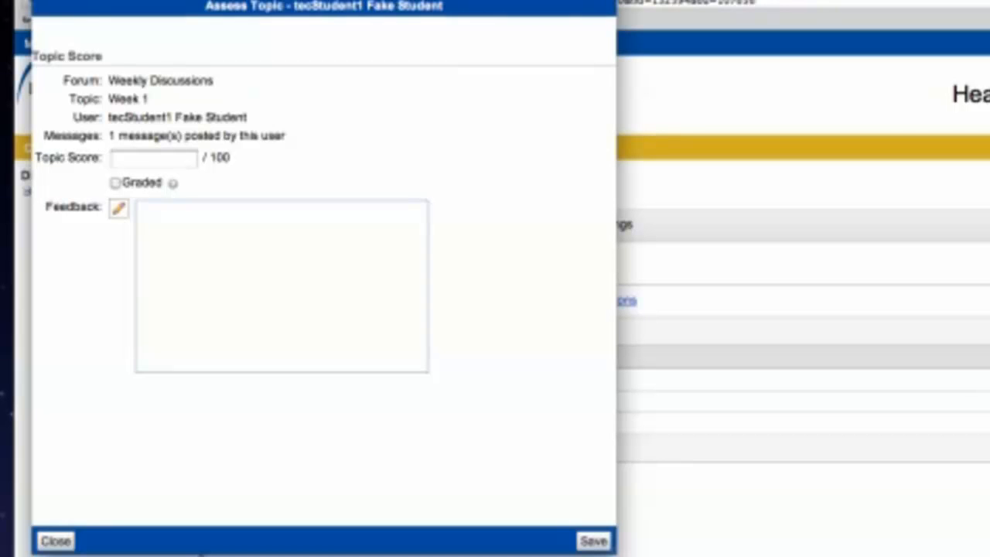
left_click(137, 159)
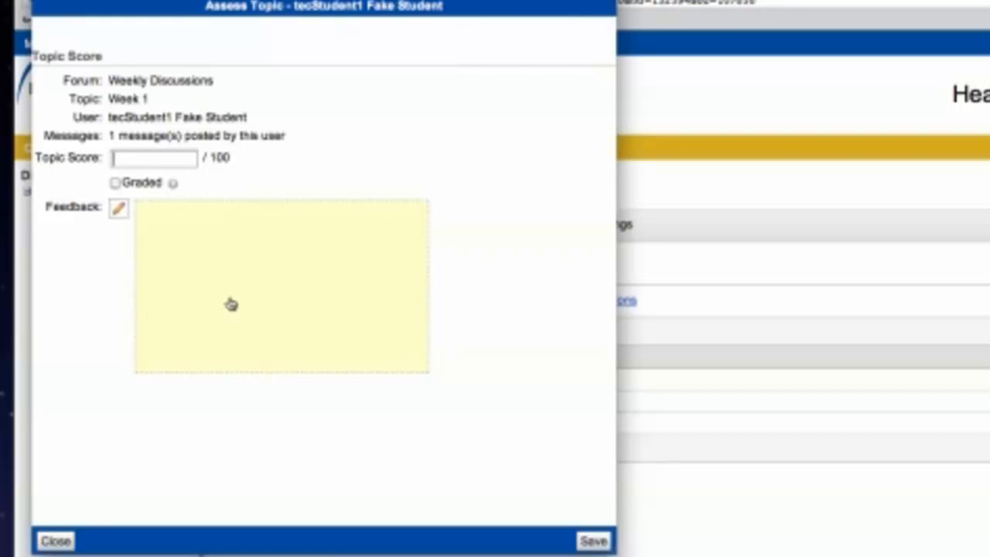
left_click(56, 542)
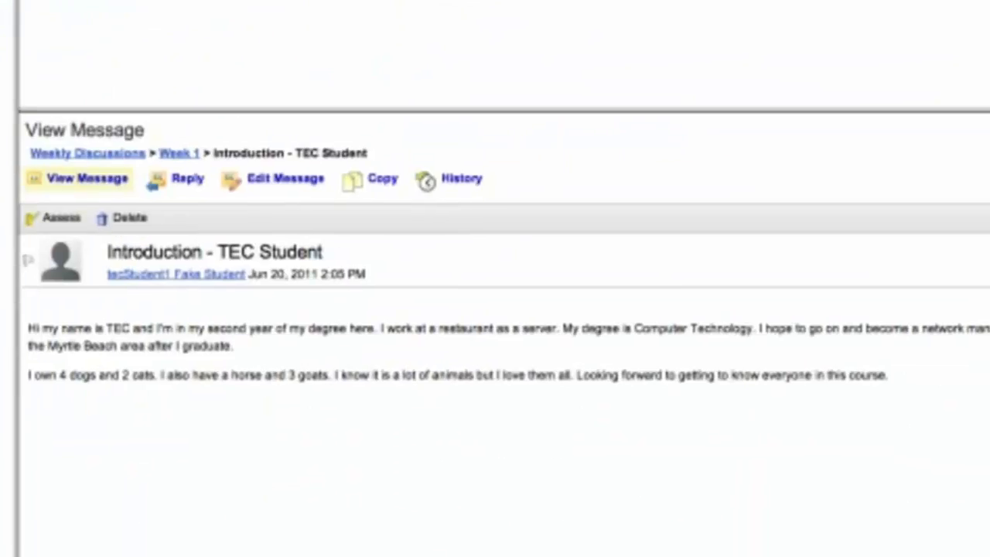
left_click(188, 177)
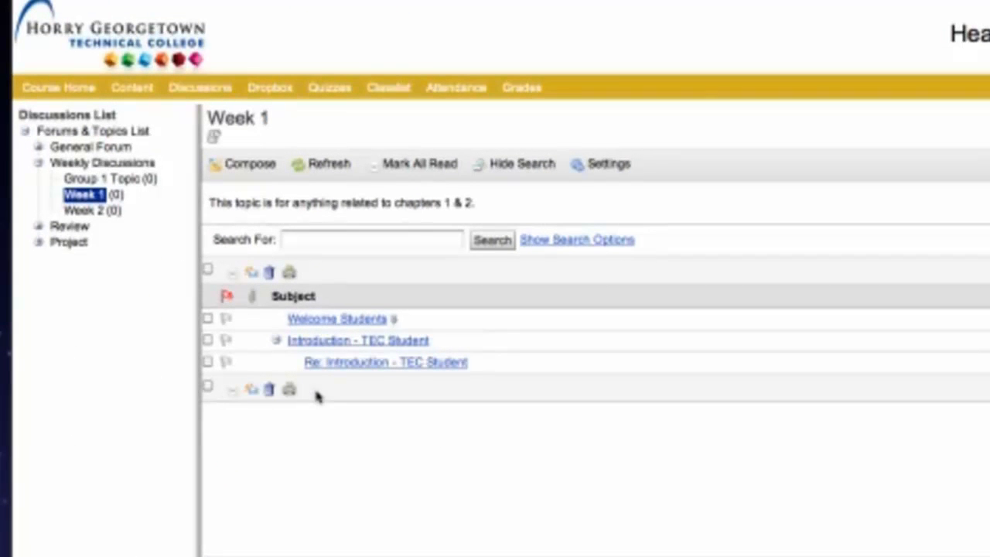
Step: Select the student's Introduction message and the reply to it in the Week 1 message list
left_click(208, 341)
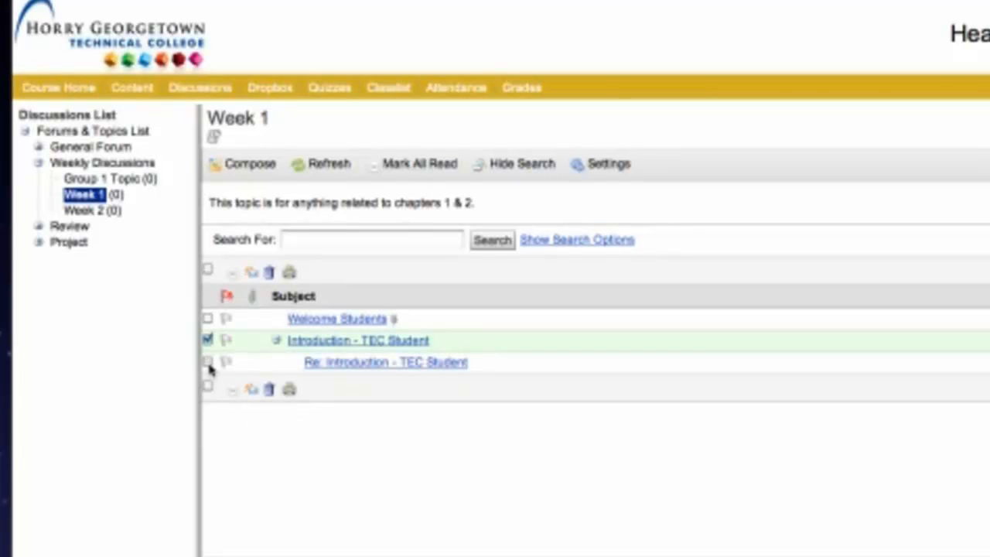
left_click(208, 362)
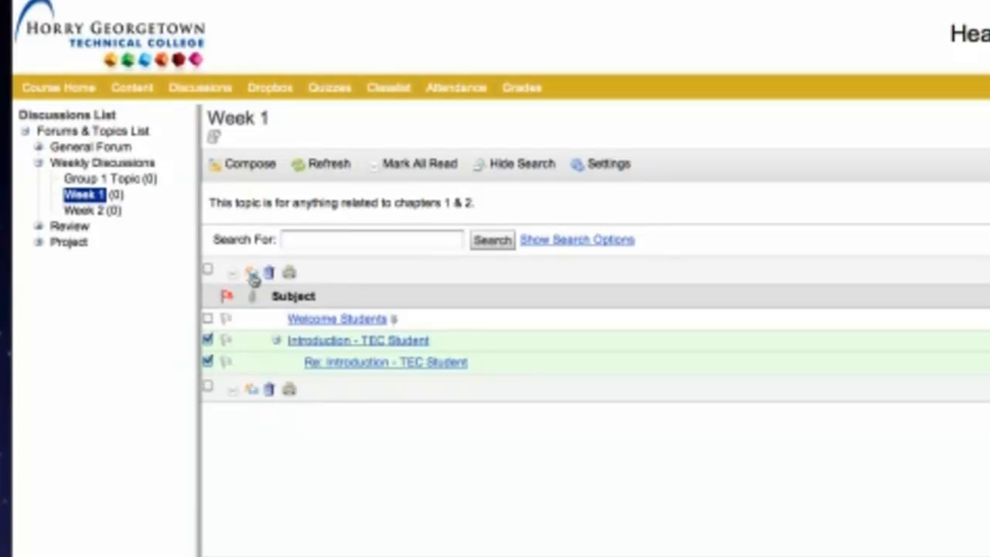
left_click(225, 341)
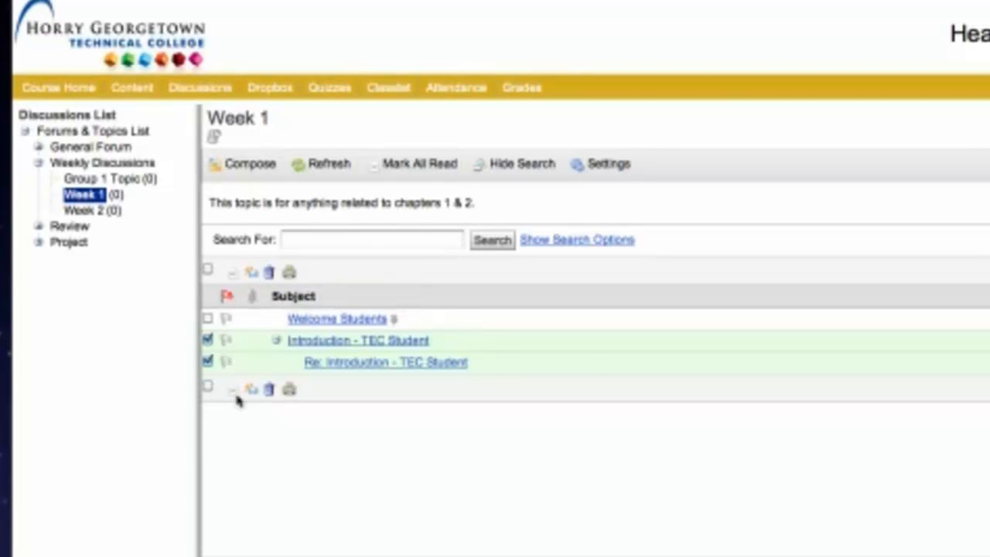
left_click(225, 341)
Step: Return to the forums and topics list and open the student's topic score from the Week 1 topic's assessment
left_click(200, 88)
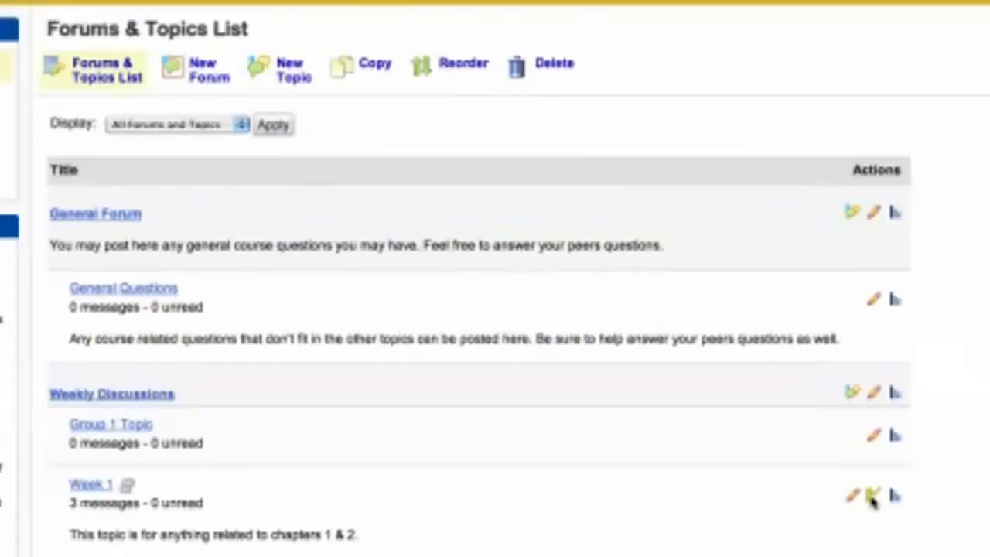
left_click(872, 497)
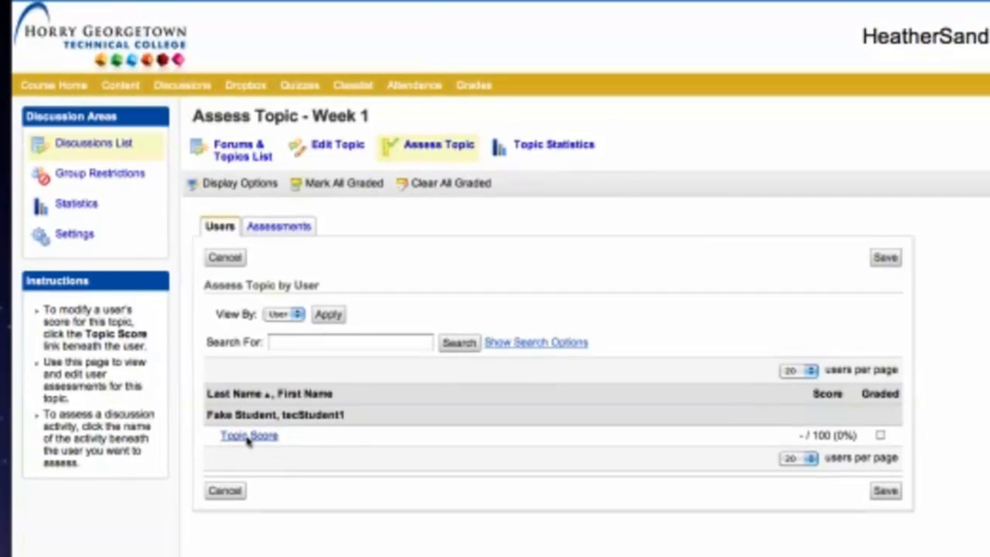
left_click(259, 436)
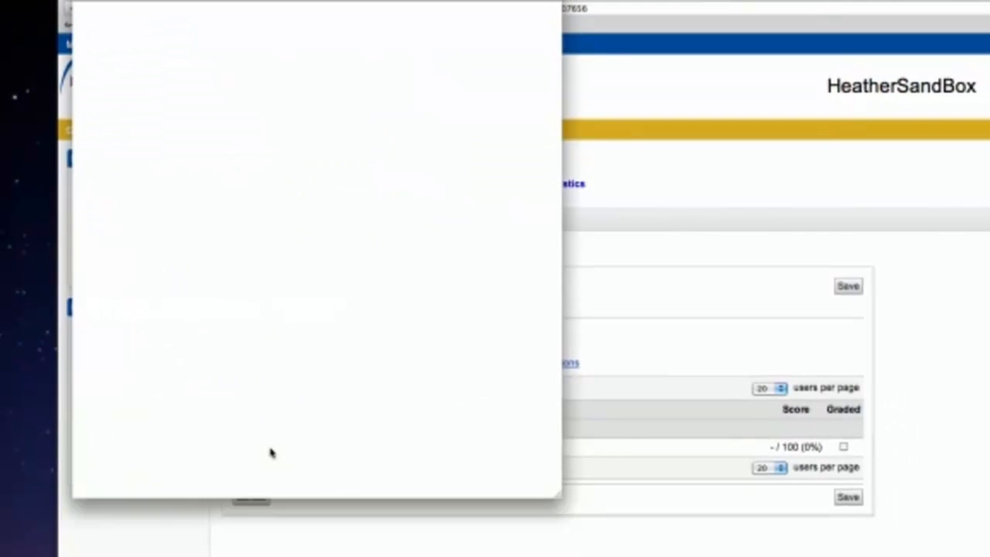
left_click_drag(557, 243, 546, 209)
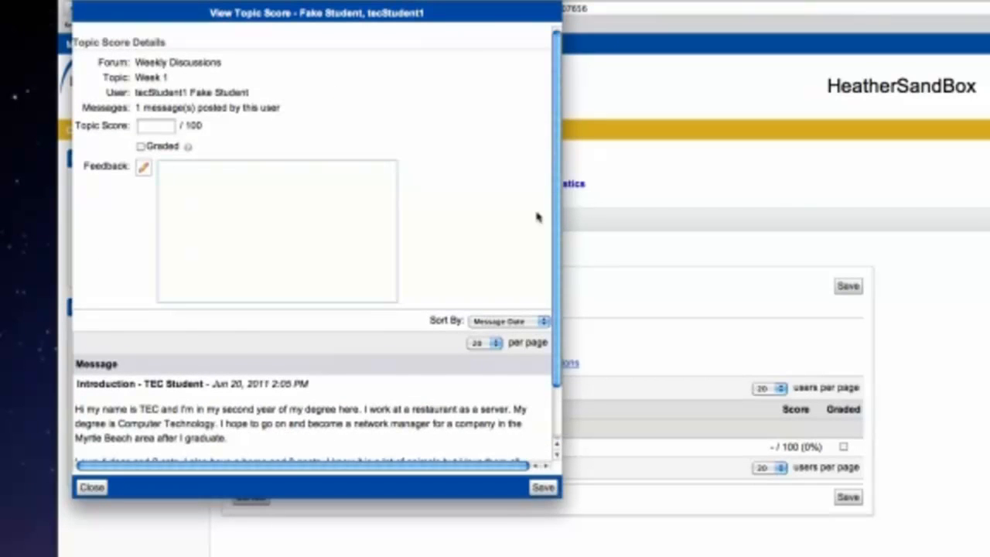
mouse_move(556, 209)
left_mouse_down()
mouse_move(561, 270)
mouse_move(552, 212)
left_mouse_up()
Step: Set the student's Week 1 topic score to 100, mark it as Graded, and read the Graded option's help
type("100")
left_click(141, 147)
left_click(191, 149)
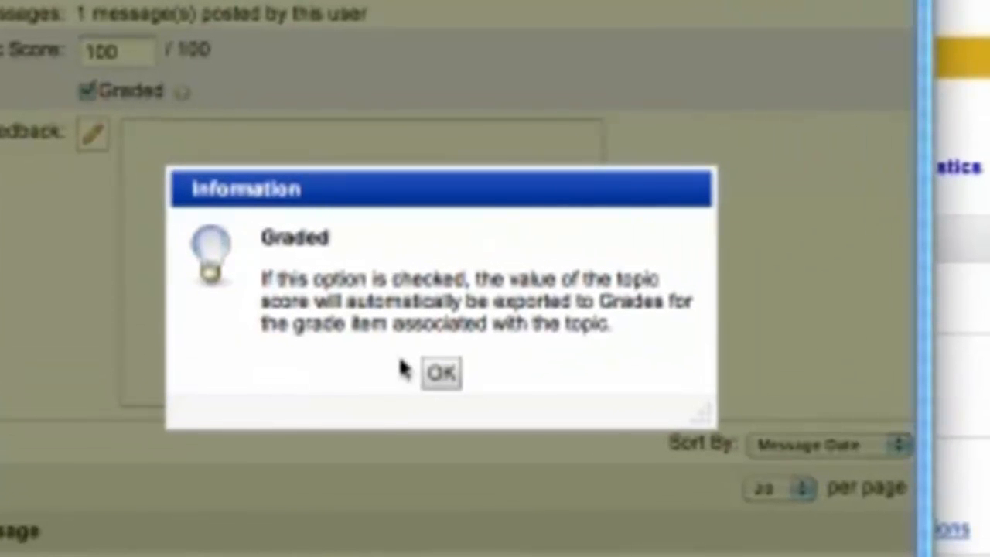
left_click(442, 376)
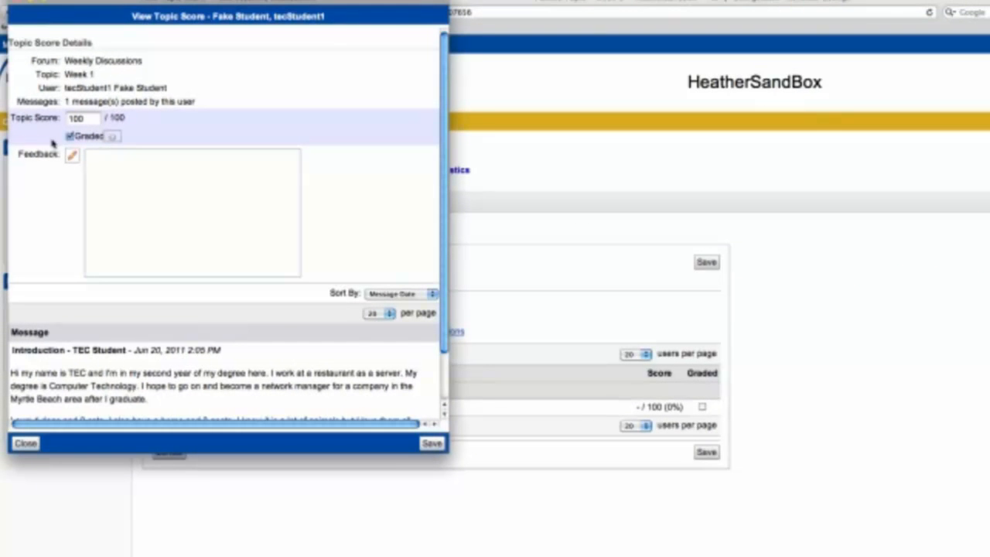
Step: Save the topic score, overwriting the feedback stored in the grades area, and close the score window
left_click(431, 444)
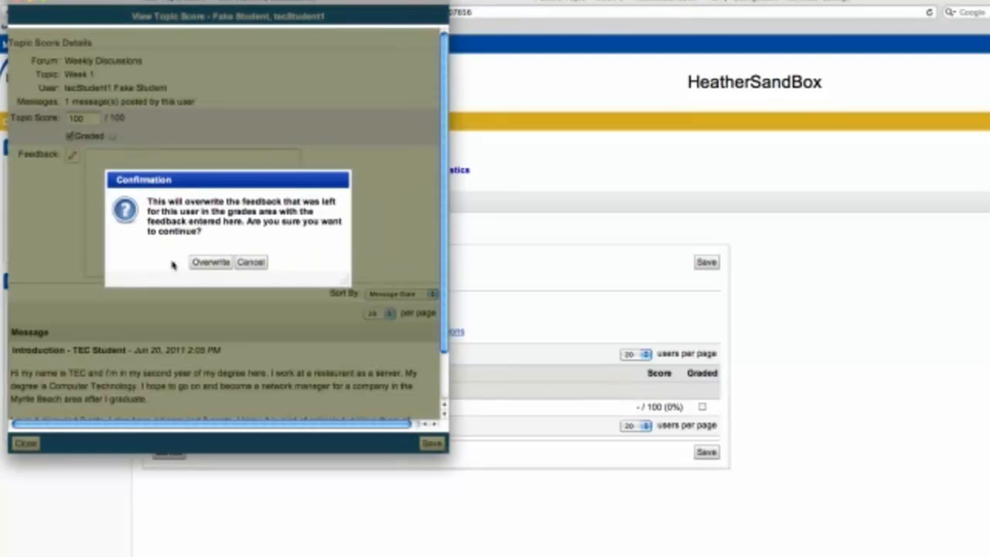
left_click(217, 265)
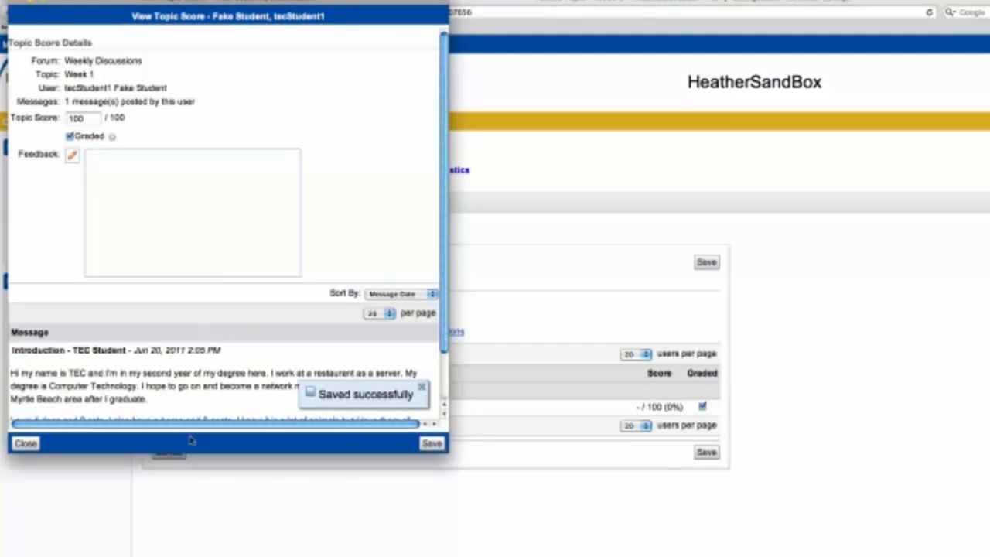
left_click(27, 444)
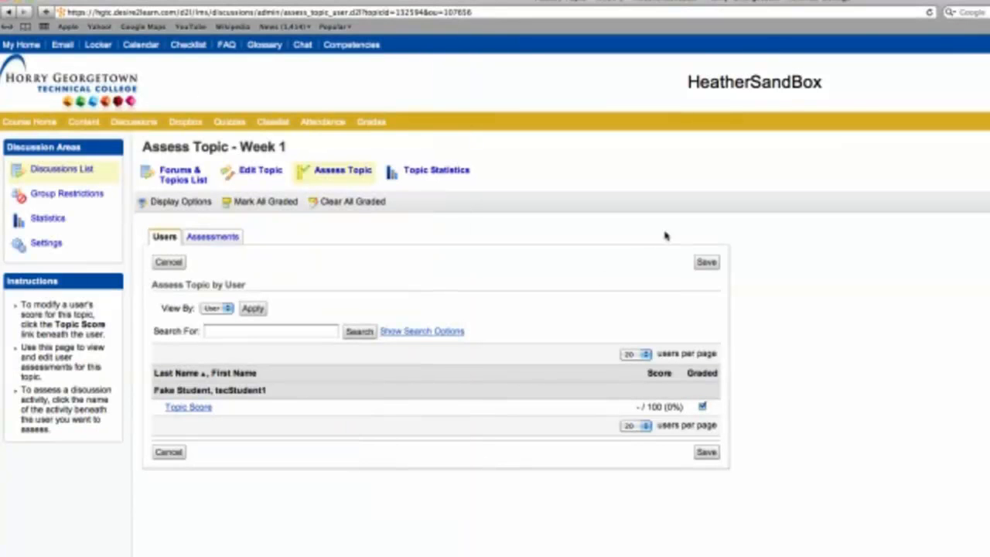
Step: Refresh the Week 1 assessment list and check the student's Discussion 1 grade in the course grades
left_click(929, 13)
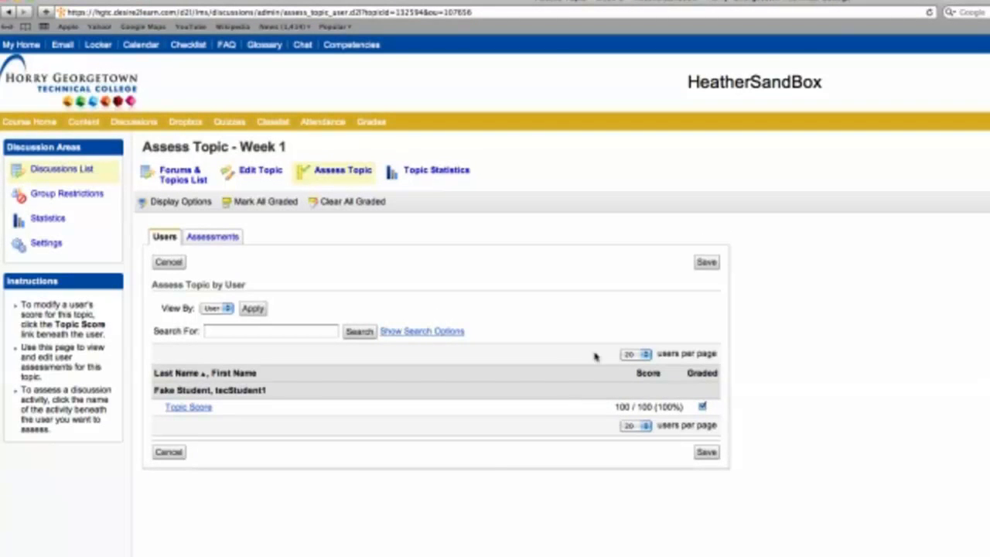
left_click(382, 125)
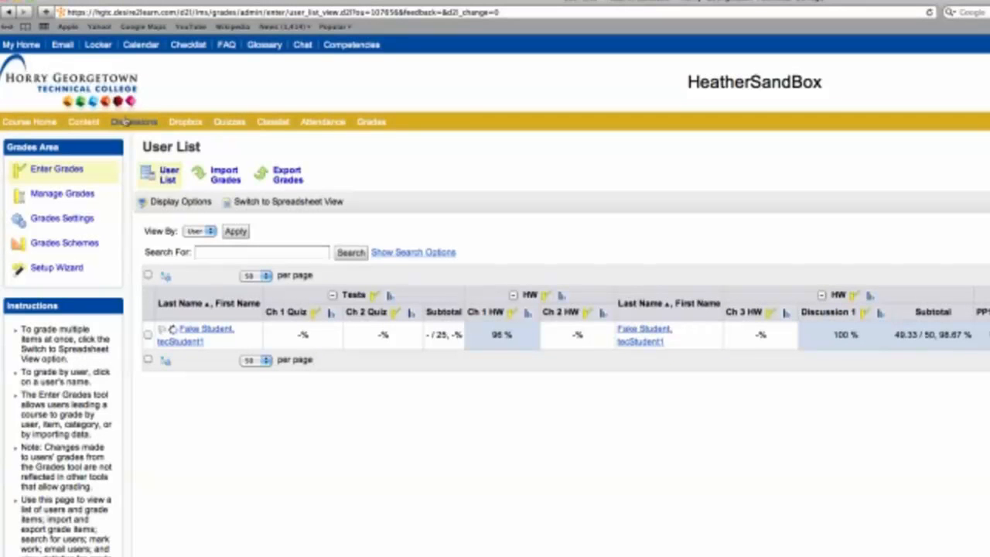
Step: Return to the forums and topics list and highlight the unlocked date range of the Week 1 topic
left_click(126, 125)
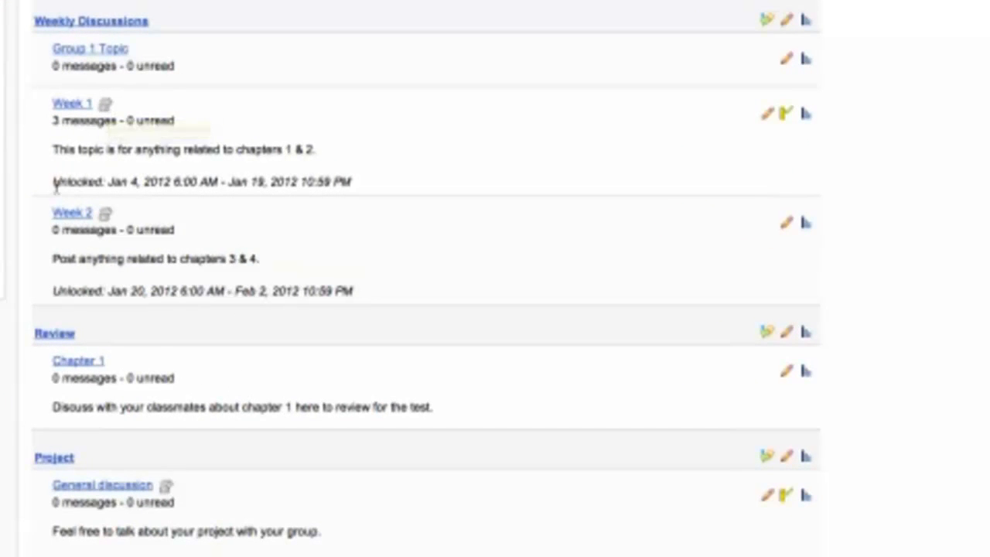
left_click_drag(52, 182, 258, 199)
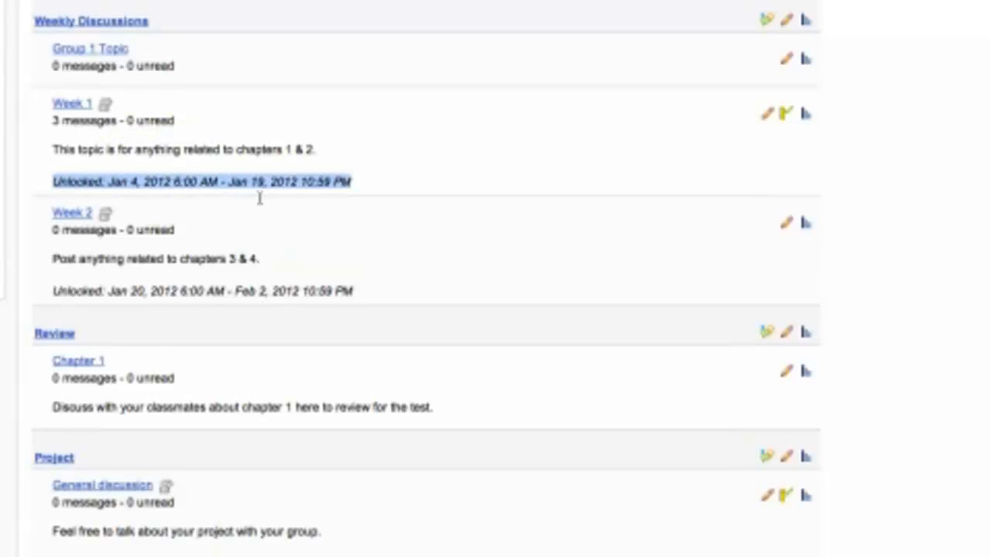
left_click(347, 172)
triple_click(359, 178)
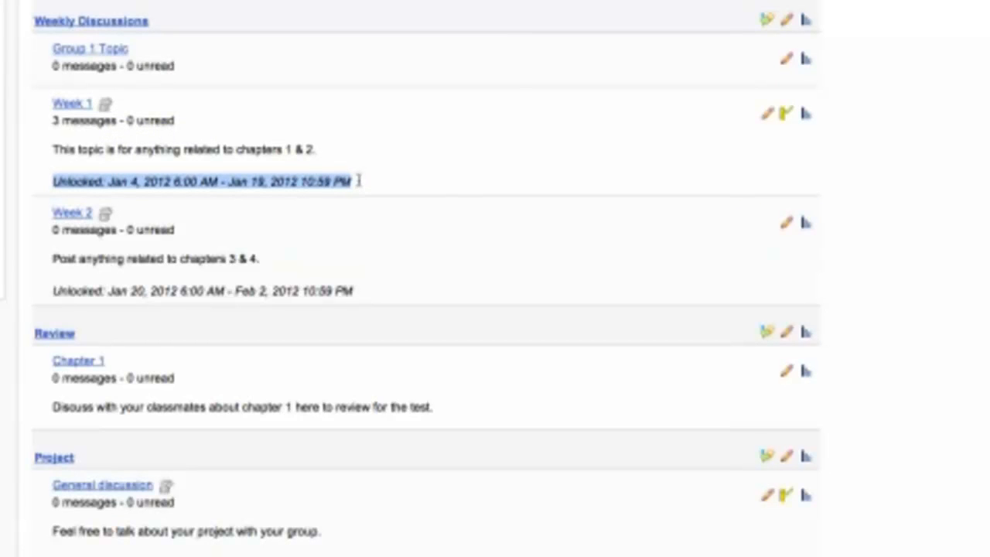